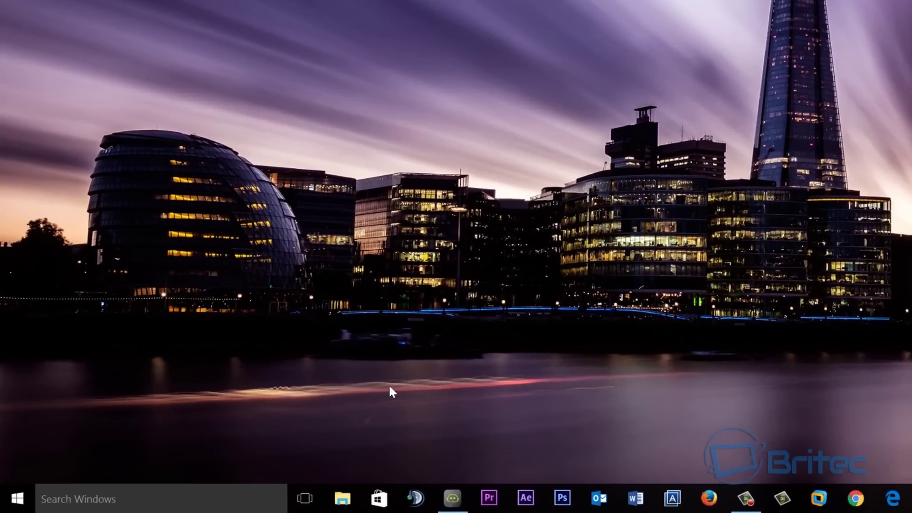
Step: Start a new Windows Update check from Settings > Update & security
{"action": "left_click", "coordinate": [18, 498]}
{"action": "left_click", "coordinate": [19, 468]}
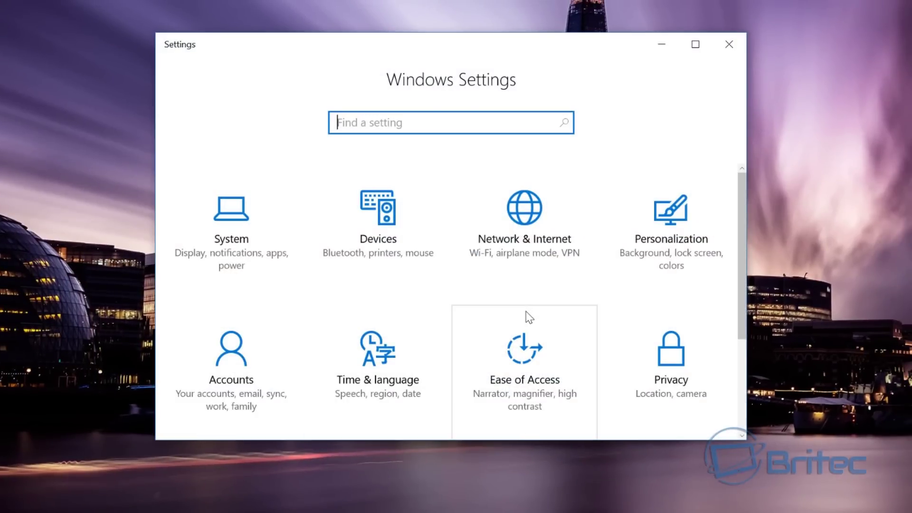
{"action": "scroll", "coordinate": [529, 317], "scroll_direction": "down", "scroll_amount": 3}
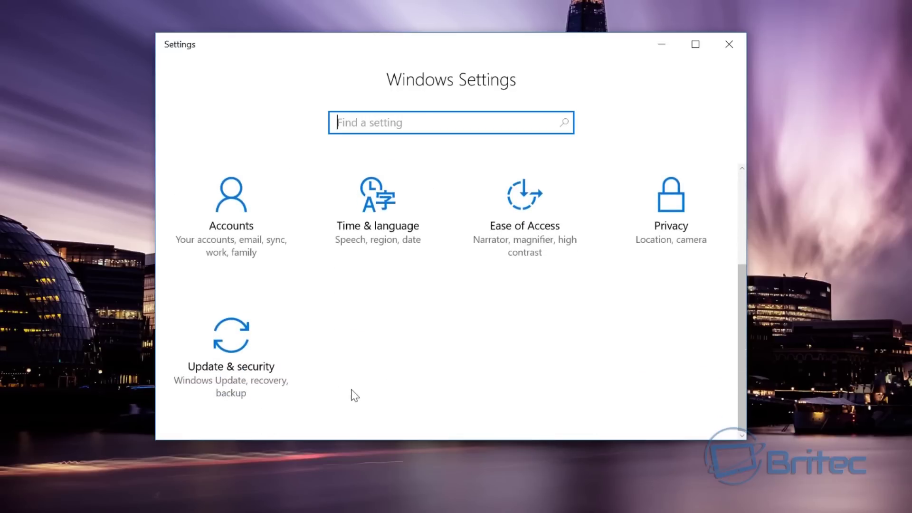
{"action": "left_click", "coordinate": [232, 376]}
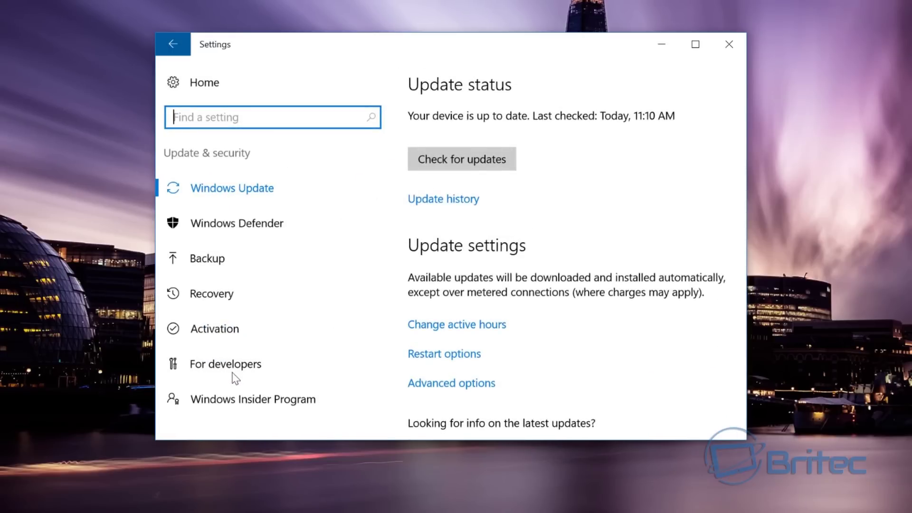
{"action": "left_click", "coordinate": [478, 163]}
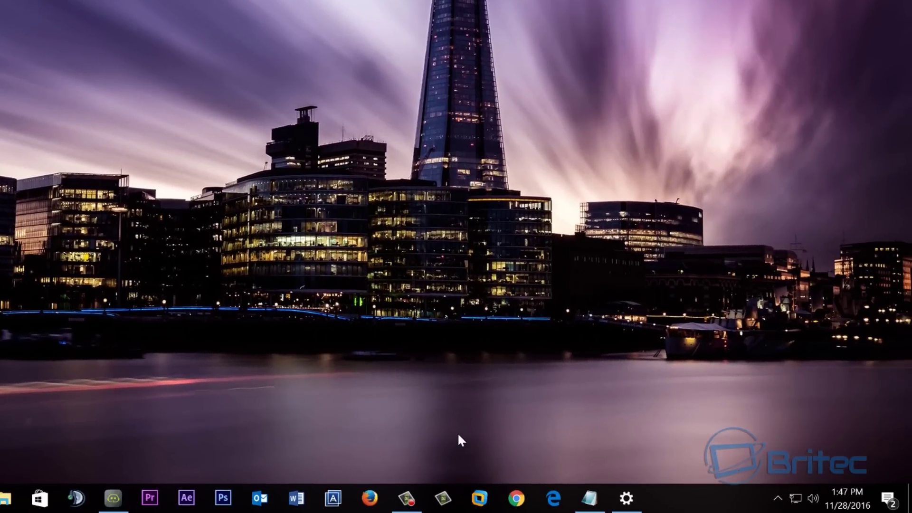
{"action": "left_click", "coordinate": [777, 499]}
{"action": "left_click", "coordinate": [747, 380]}
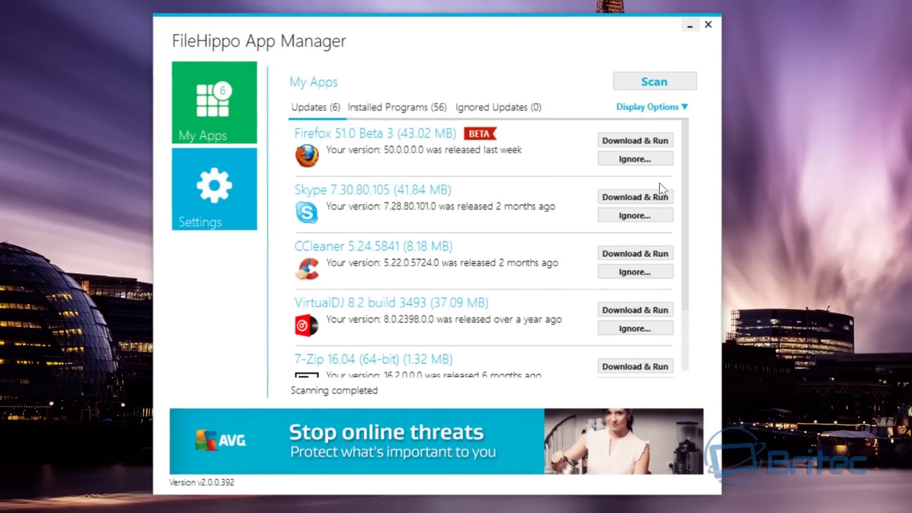
{"action": "mouse_move", "coordinate": [684, 176]}
{"action": "left_mouse_down"}
{"action": "mouse_move", "coordinate": [698, 252]}
{"action": "mouse_move", "coordinate": [698, 163]}
{"action": "left_mouse_up"}
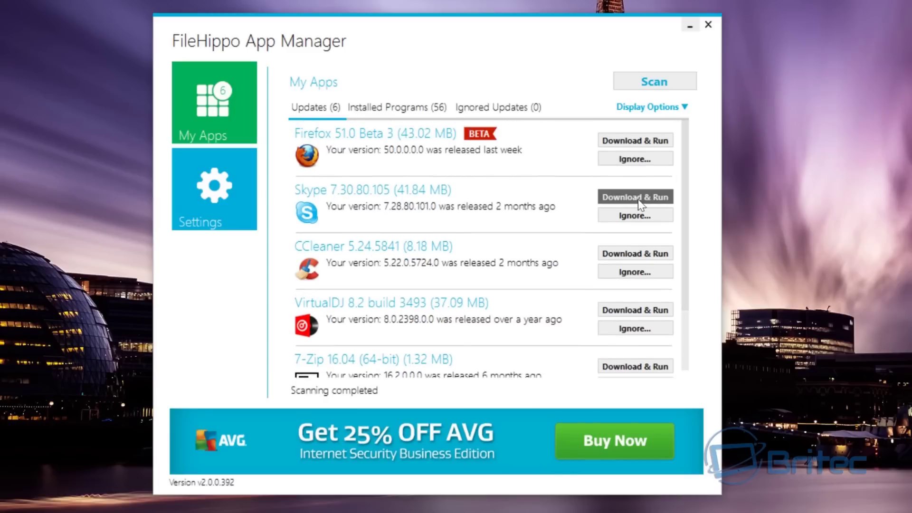
{"action": "left_click", "coordinate": [390, 108]}
{"action": "left_click", "coordinate": [312, 107]}
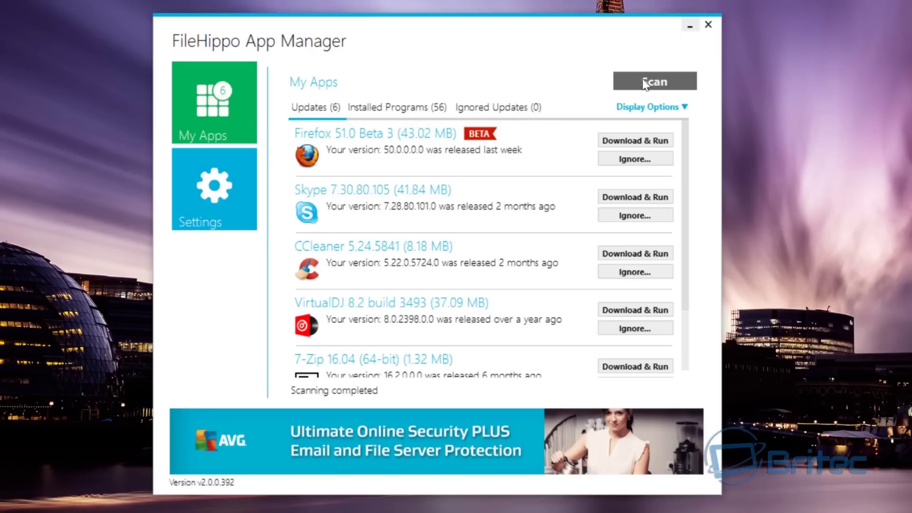
{"action": "left_click", "coordinate": [684, 108]}
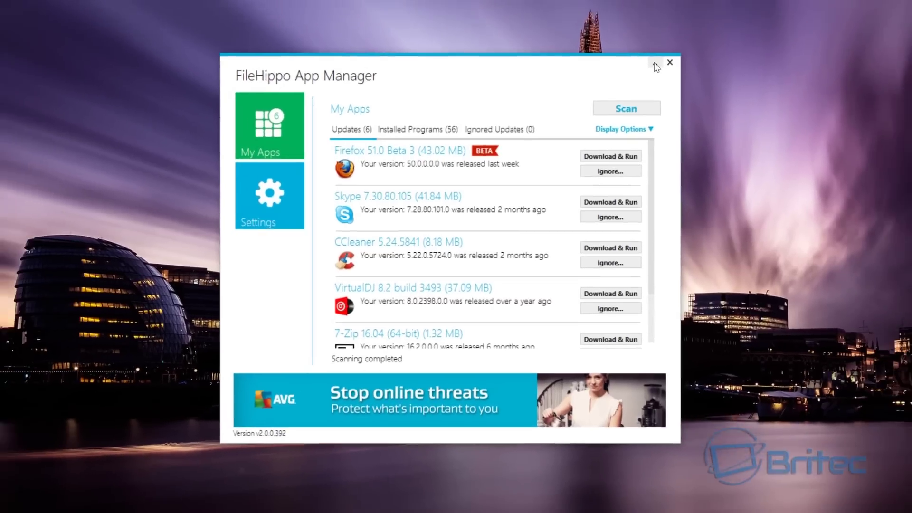
{"action": "left_click", "coordinate": [689, 26]}
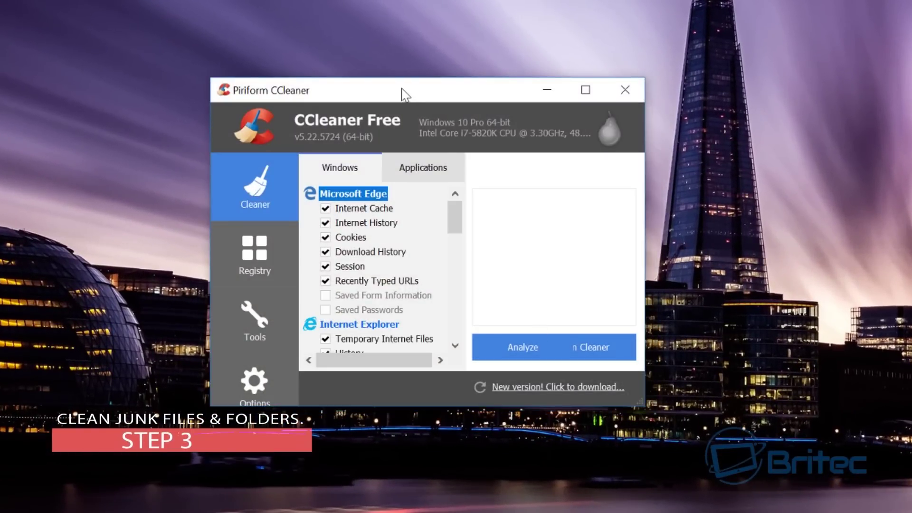
Step: Tick Old Prefetch data under Advanced in CCleaner's Windows cleaning list
{"action": "left_click_drag", "start_coordinate": [402, 97], "coordinate": [438, 104]}
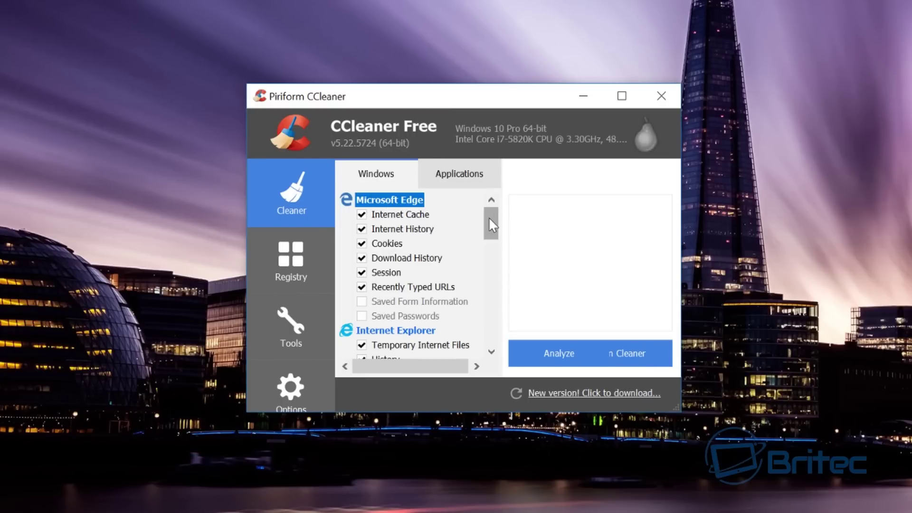
{"action": "left_click_drag", "start_coordinate": [490, 220], "coordinate": [484, 297]}
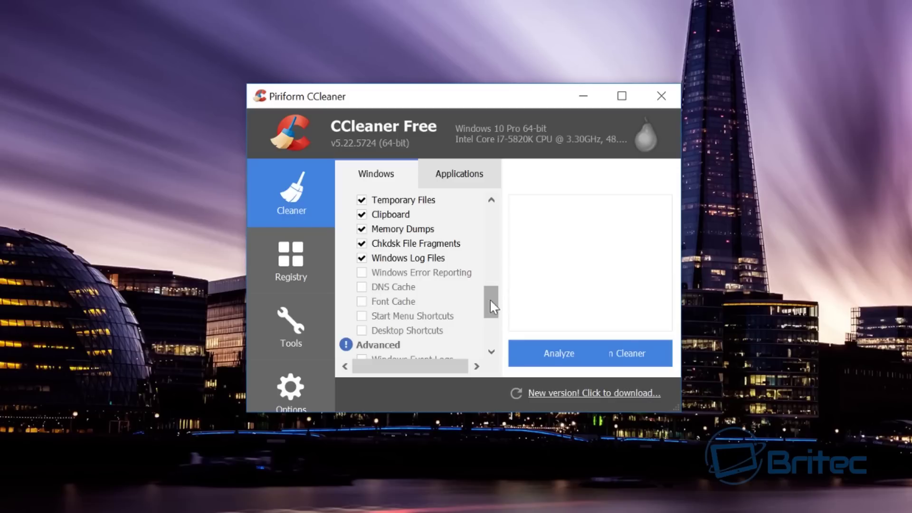
{"action": "left_click_drag", "start_coordinate": [497, 305], "coordinate": [494, 332]}
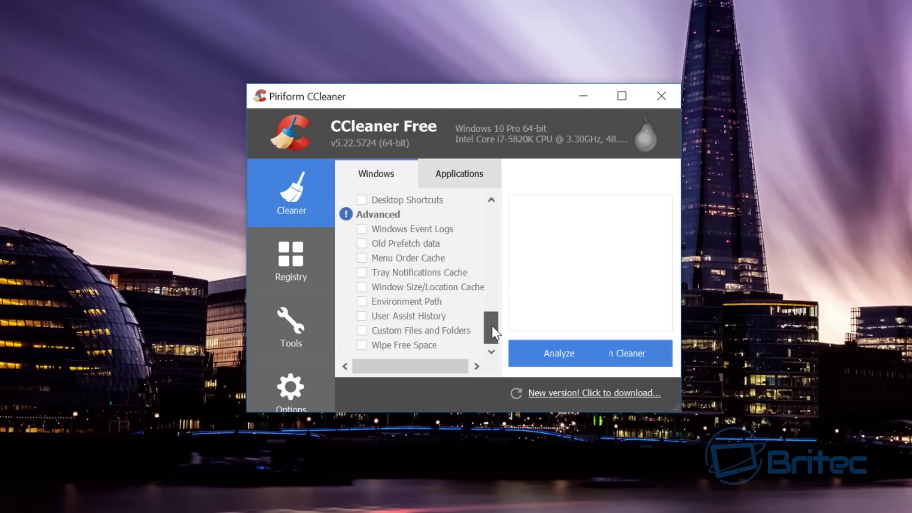
{"action": "left_click", "coordinate": [361, 244]}
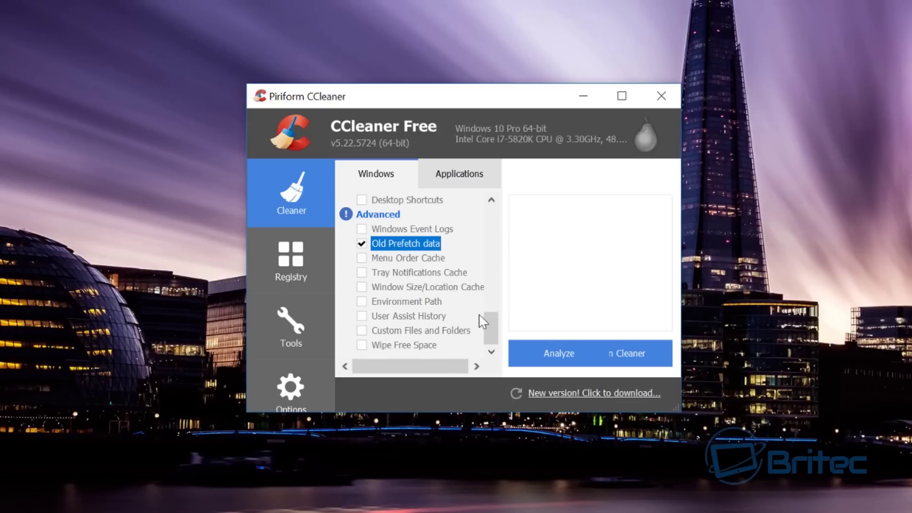
Step: Review the cleaning choices listed on CCleaner's Applications tab
{"action": "left_click_drag", "start_coordinate": [487, 323], "coordinate": [490, 294]}
{"action": "left_click", "coordinate": [459, 182]}
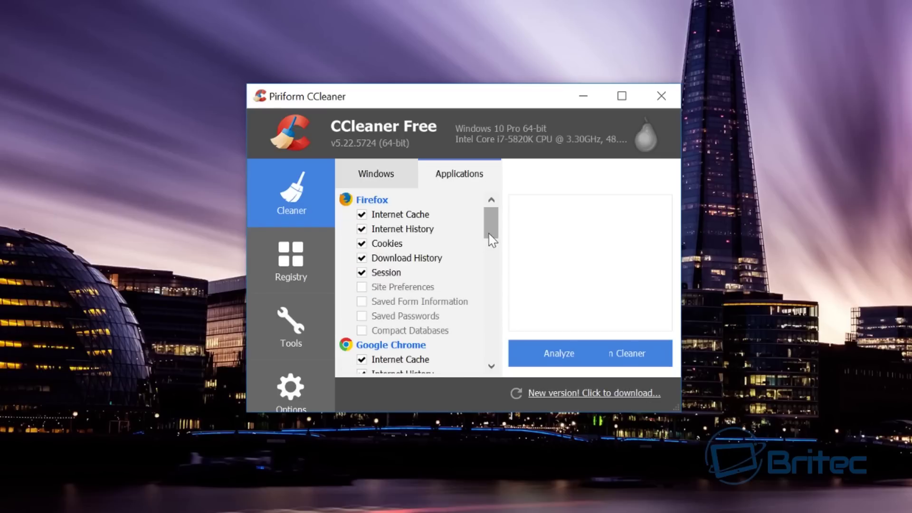
{"action": "left_click_drag", "start_coordinate": [490, 218], "coordinate": [482, 339]}
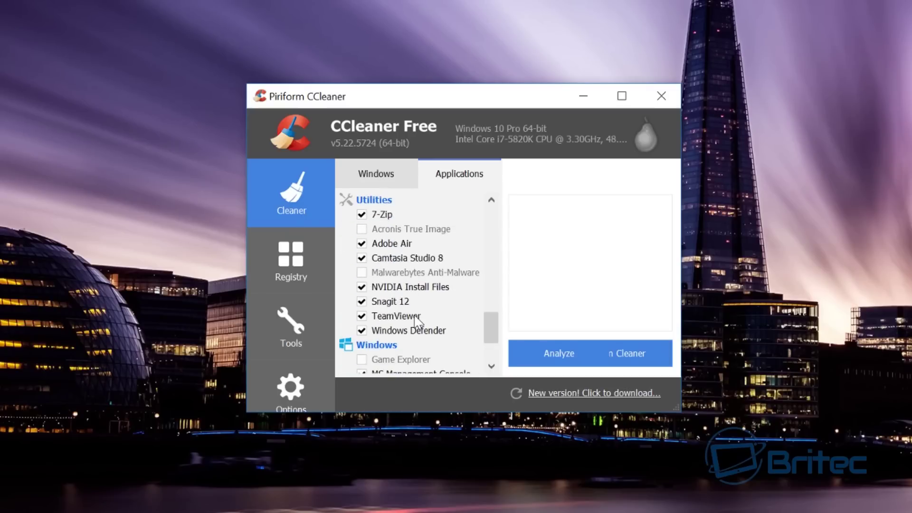
Step: Run CCleaner on the Windows items and confirm deletion, removing 1,835 MB of junk
{"action": "left_click", "coordinate": [381, 180]}
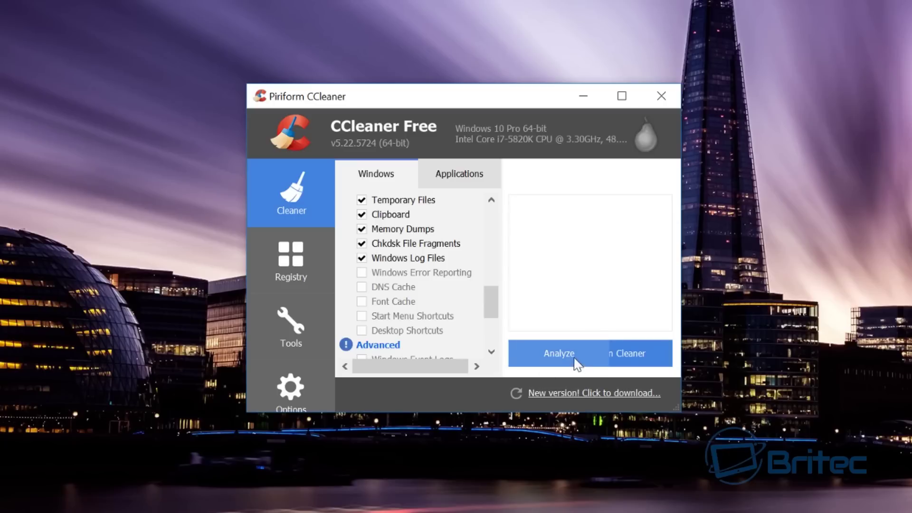
{"action": "left_click", "coordinate": [636, 353]}
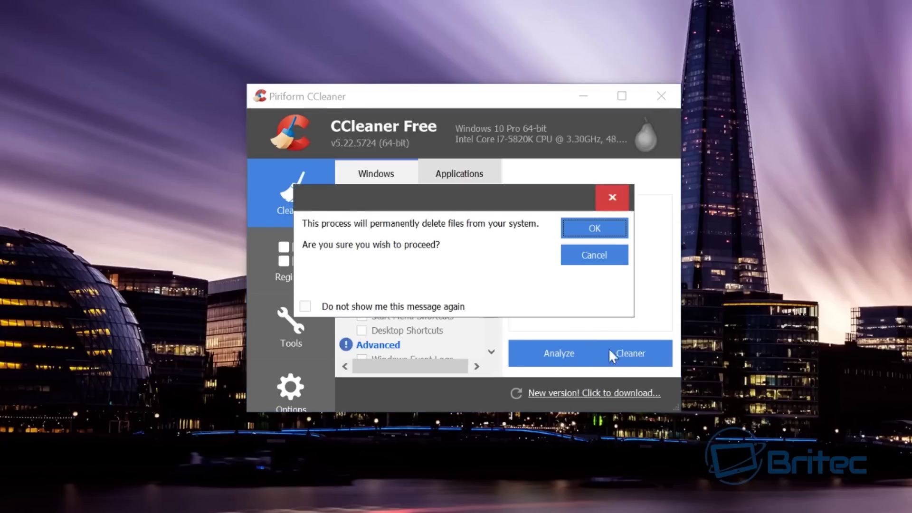
{"action": "left_click", "coordinate": [594, 230]}
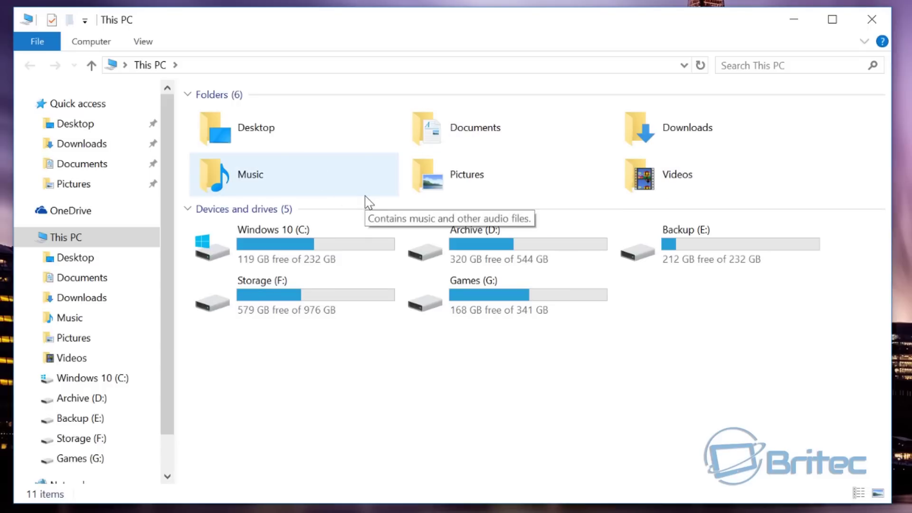
Step: Delete install.wim and install.esd (6.36 GB) from C:, granting administrator permission for each
{"action": "left_click", "coordinate": [306, 254]}
{"action": "double_click", "coordinate": [307, 255]}
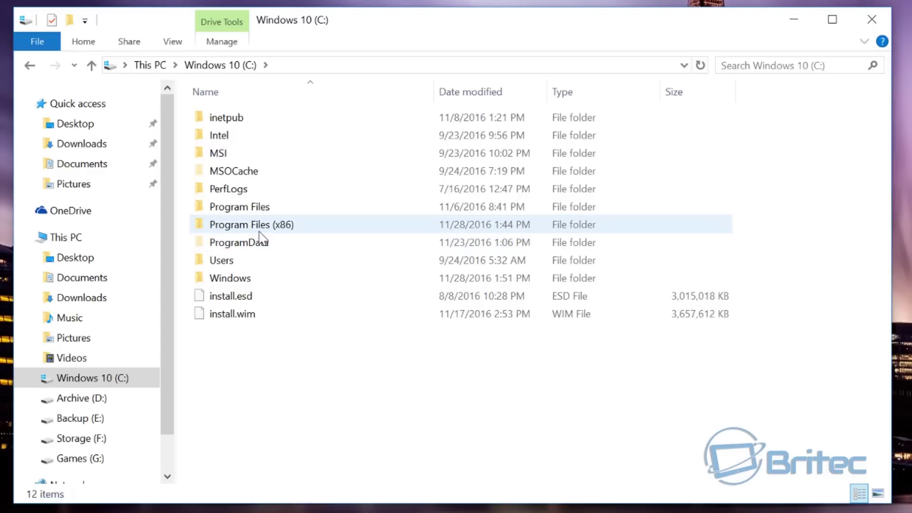
{"action": "mouse_move", "coordinate": [261, 235]}
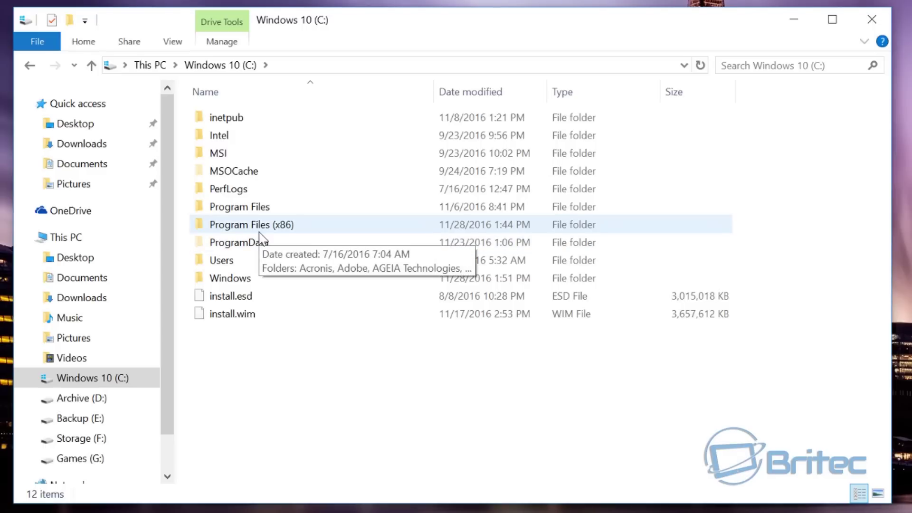
{"action": "left_click", "coordinate": [266, 319]}
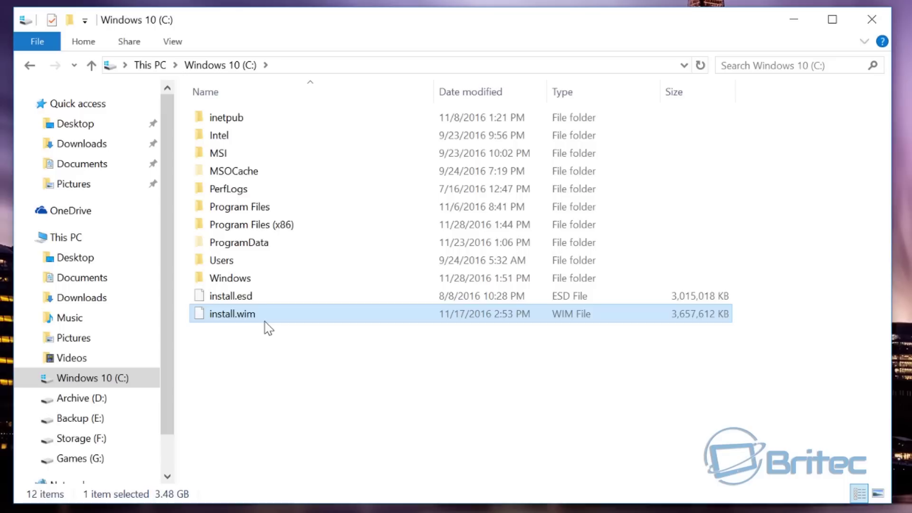
{"action": "left_click", "coordinate": [262, 298], "text": "shift"}
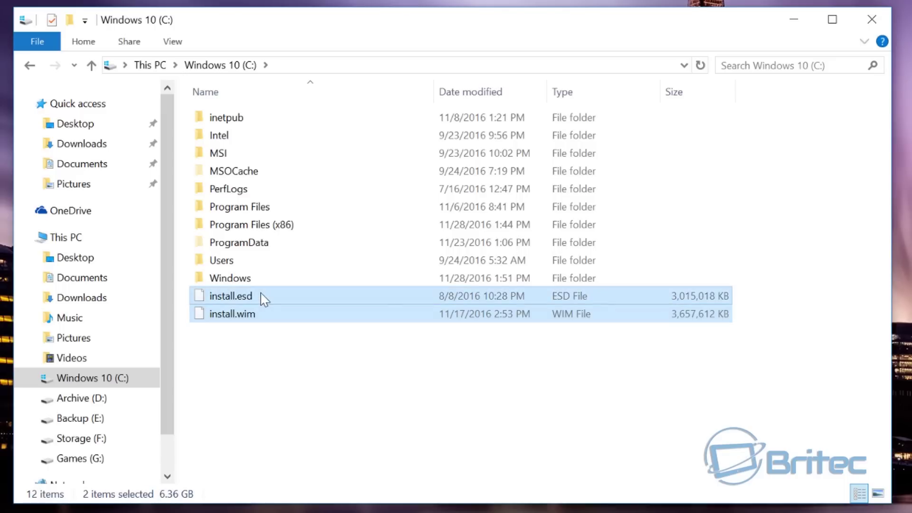
{"action": "right_click", "coordinate": [262, 295]}
{"action": "left_click", "coordinate": [304, 471]}
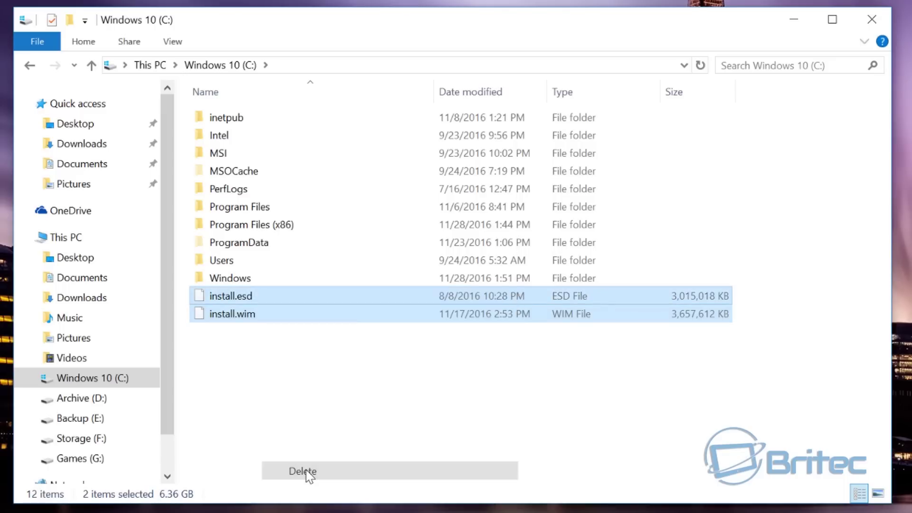
{"action": "left_click", "coordinate": [465, 270]}
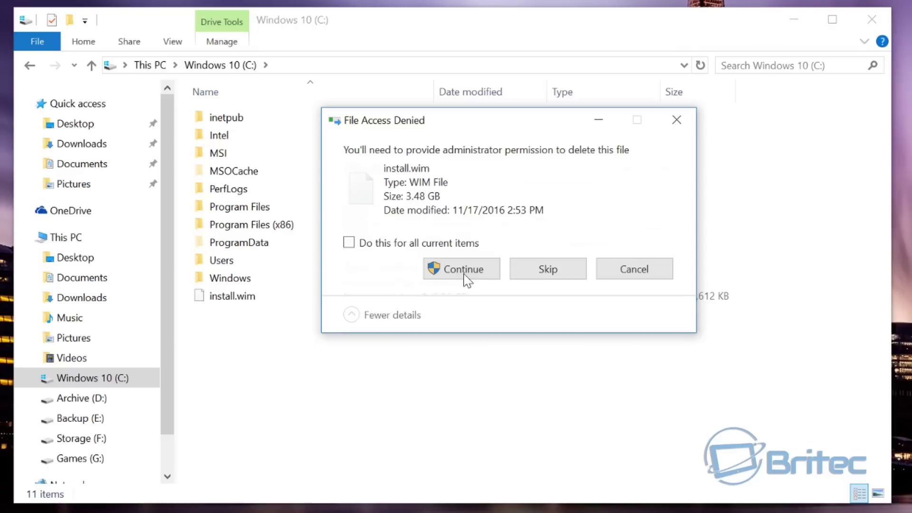
{"action": "left_click", "coordinate": [463, 269]}
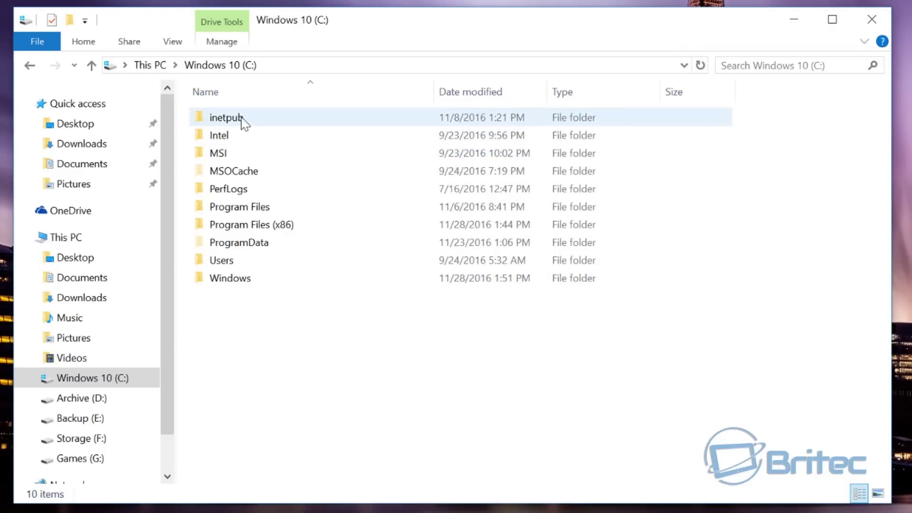
{"action": "left_click", "coordinate": [872, 19]}
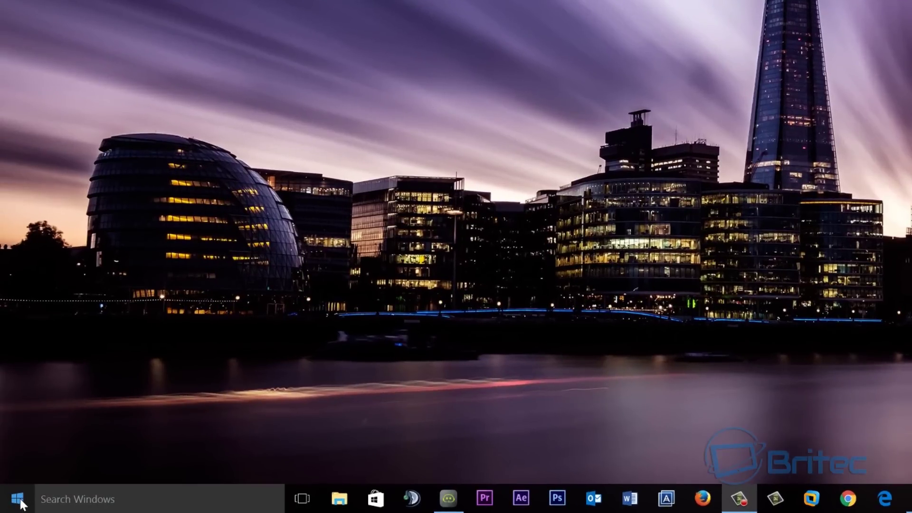
Step: Open Control Panel's Programs and Features list of installed programs
{"action": "right_click", "coordinate": [20, 504]}
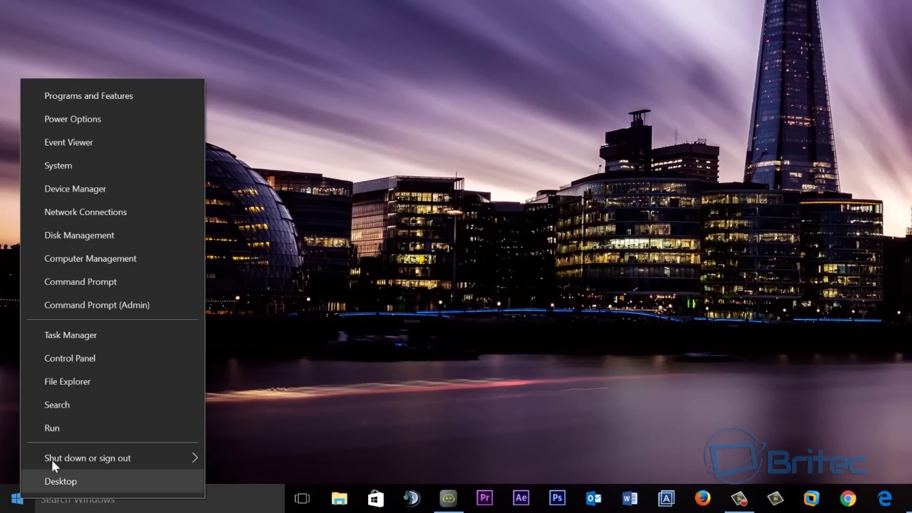
{"action": "left_click", "coordinate": [93, 358]}
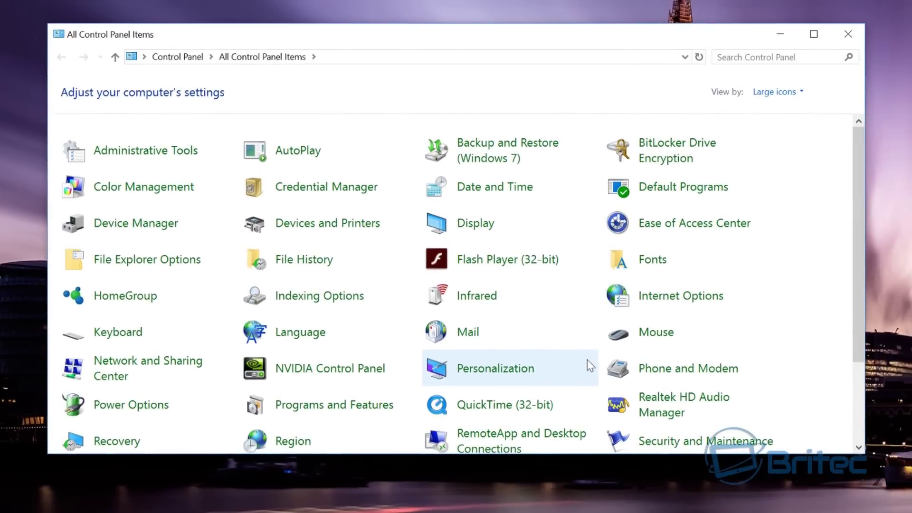
{"action": "scroll", "coordinate": [698, 235], "scroll_direction": "down", "scroll_amount": 1}
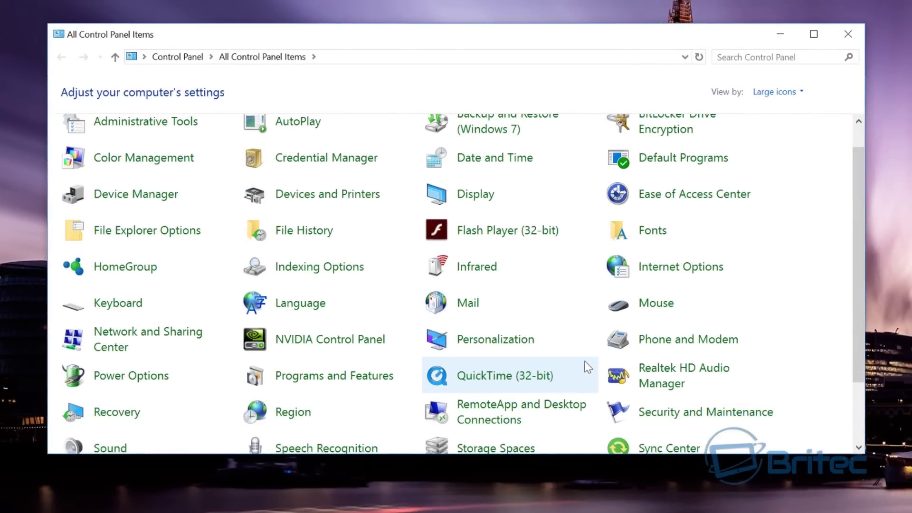
{"action": "scroll", "coordinate": [582, 368], "scroll_direction": "down", "scroll_amount": 2}
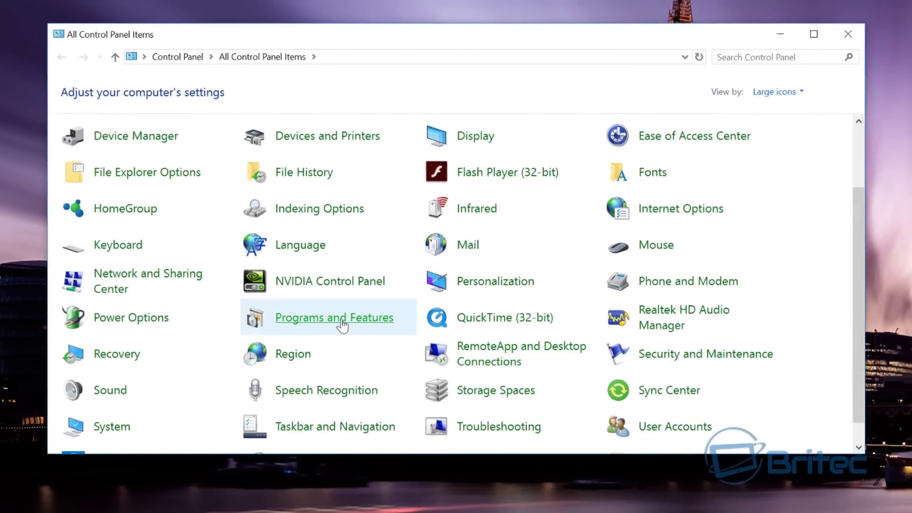
{"action": "left_click", "coordinate": [342, 326]}
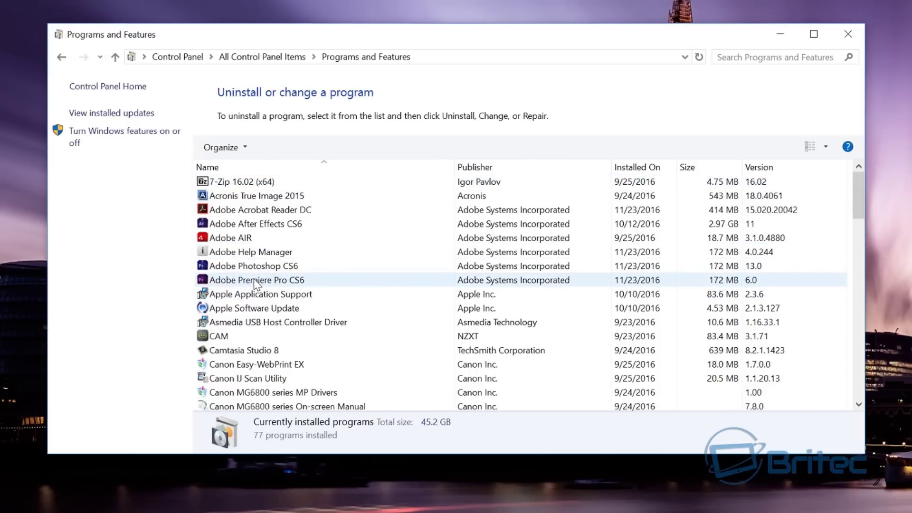
Step: Uninstall GetDataBack Simple by running its uninstall wizard through to Finish
{"action": "scroll", "coordinate": [257, 285], "scroll_direction": "down", "scroll_amount": 6}
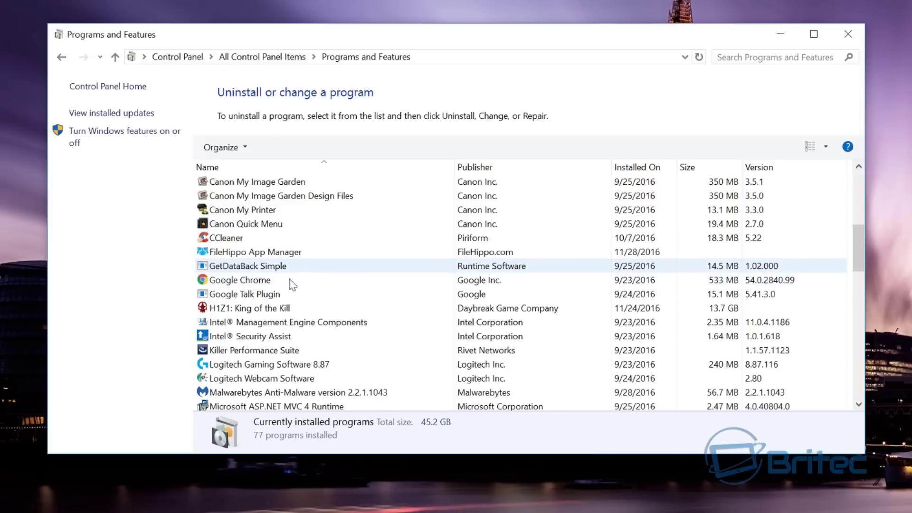
{"action": "left_click", "coordinate": [260, 266]}
{"action": "left_click", "coordinate": [278, 150]}
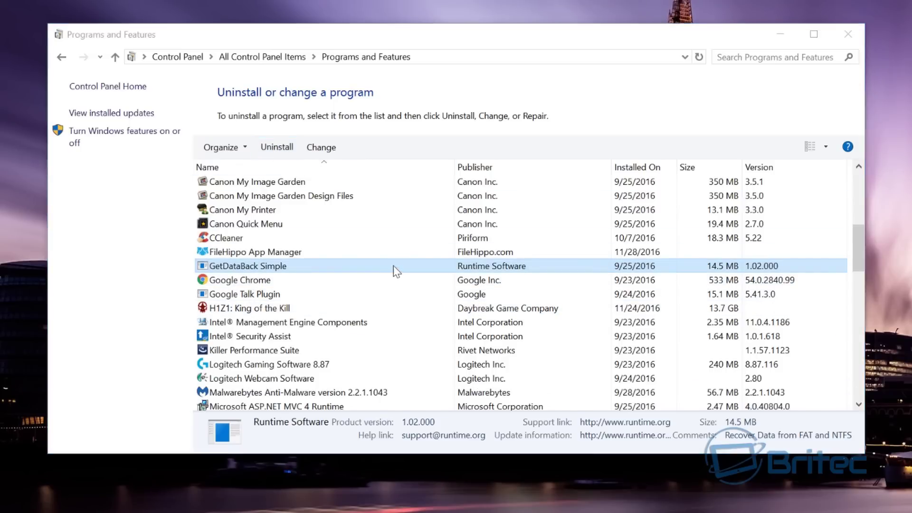
{"action": "left_click", "coordinate": [596, 401]}
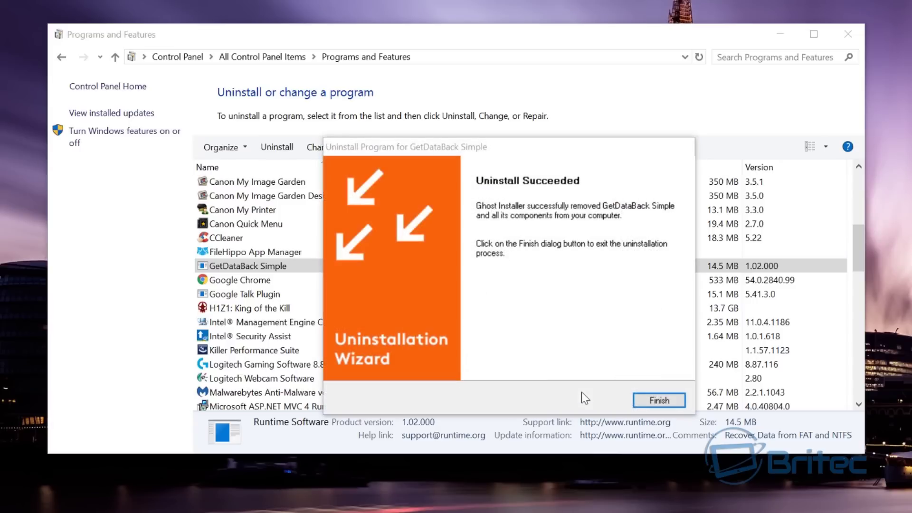
{"action": "left_click", "coordinate": [660, 400]}
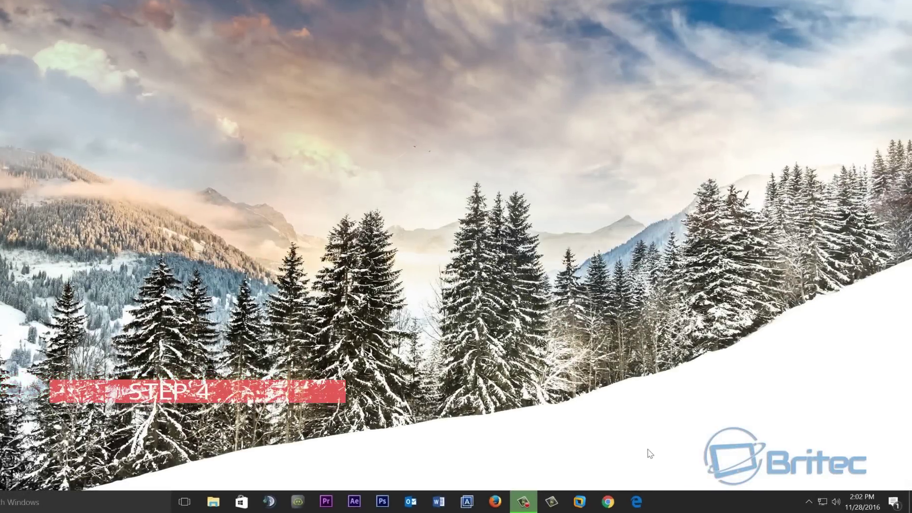
Step: Show the hidden system tray icons to reach Malwarebytes
{"action": "left_click", "coordinate": [809, 503]}
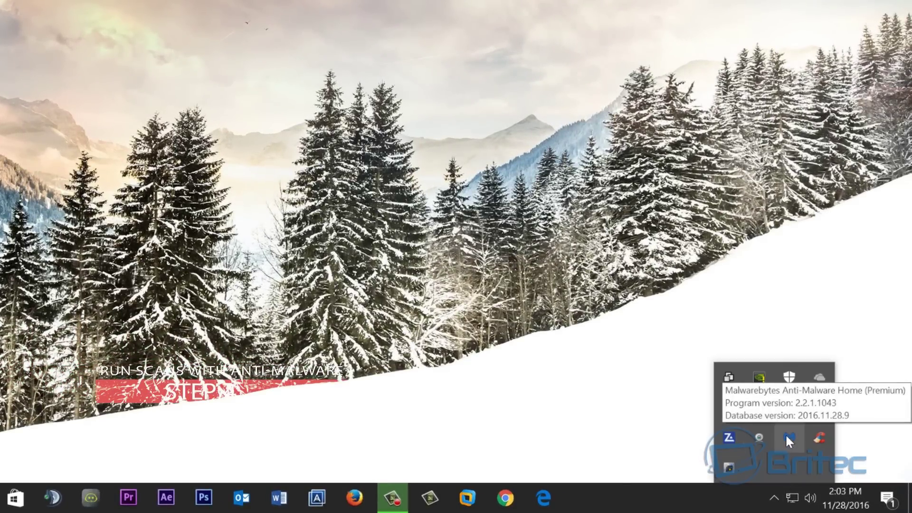
Step: Check for Malwarebytes database updates and review the Detection and Protection settings
{"action": "double_click", "coordinate": [786, 436]}
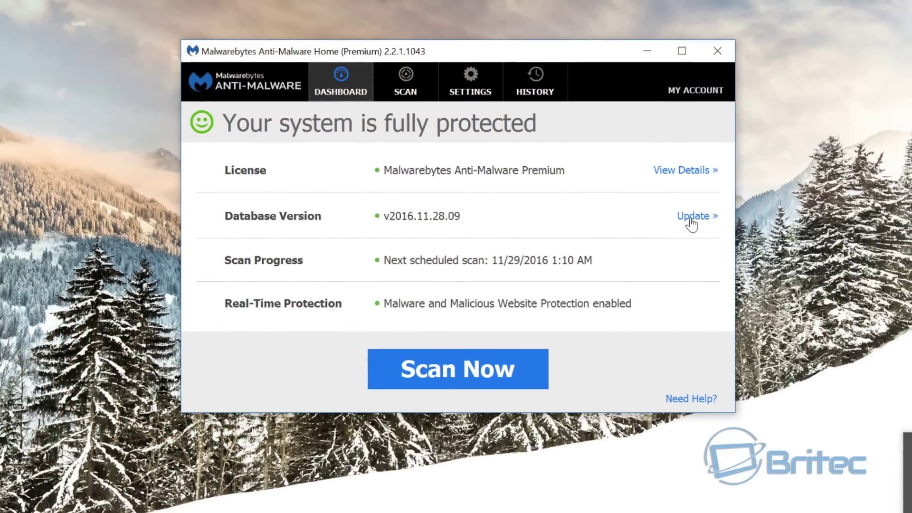
{"action": "left_click", "coordinate": [692, 218]}
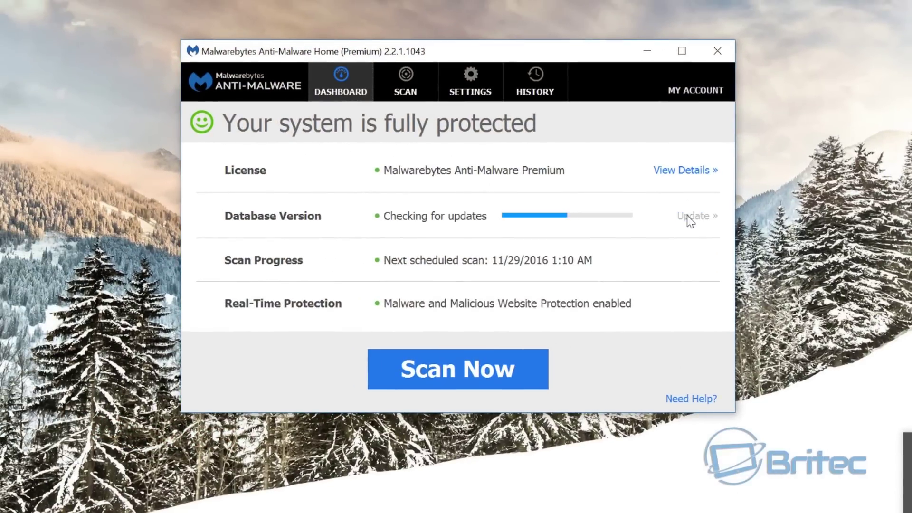
{"action": "left_click", "coordinate": [709, 459]}
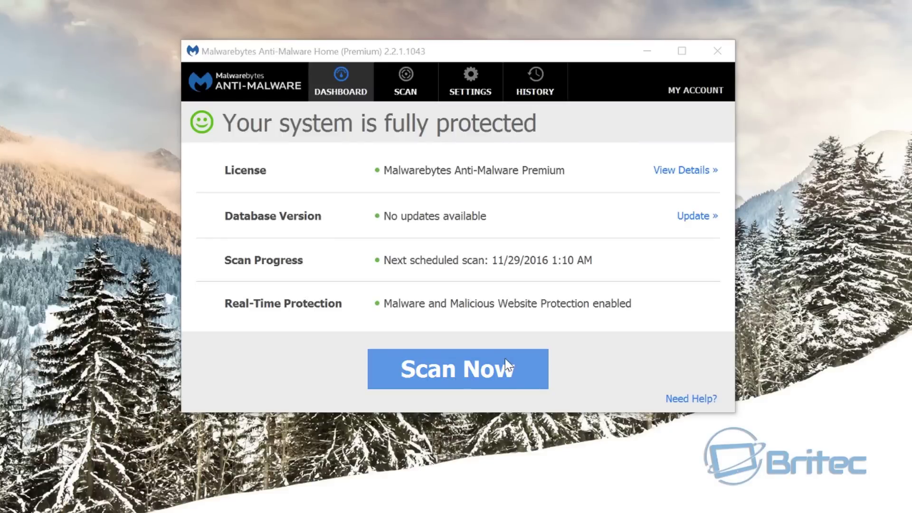
{"action": "left_click", "coordinate": [471, 83]}
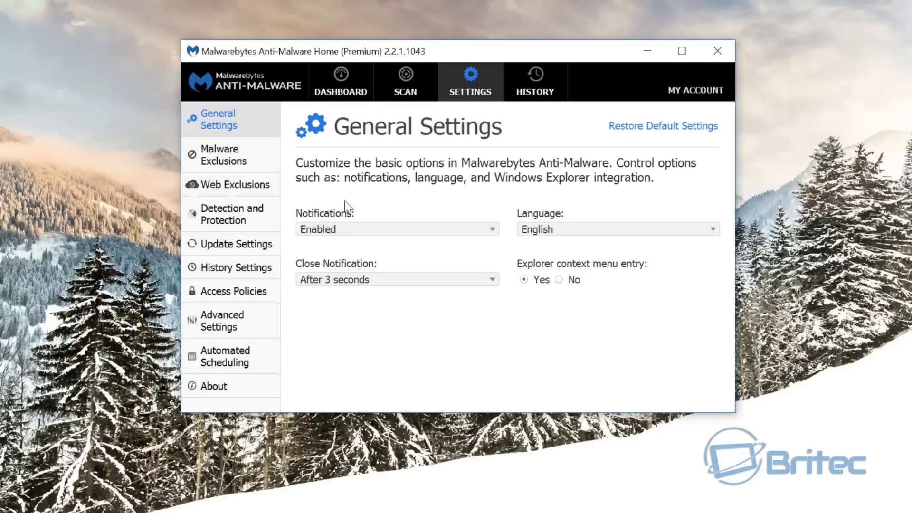
{"action": "left_click", "coordinate": [244, 213]}
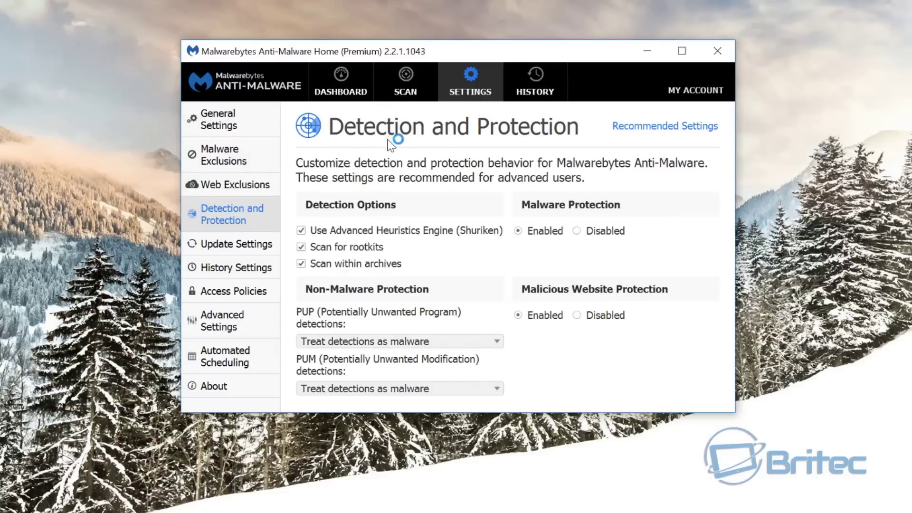
Step: Run a threat scan from the Dashboard, finding 0 threats in 332,174 items
{"action": "left_click", "coordinate": [360, 92]}
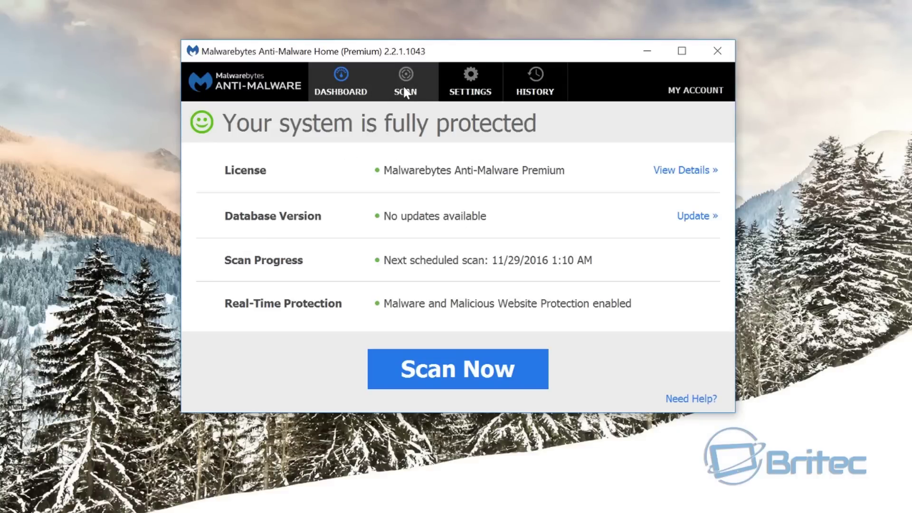
{"action": "left_click", "coordinate": [439, 380]}
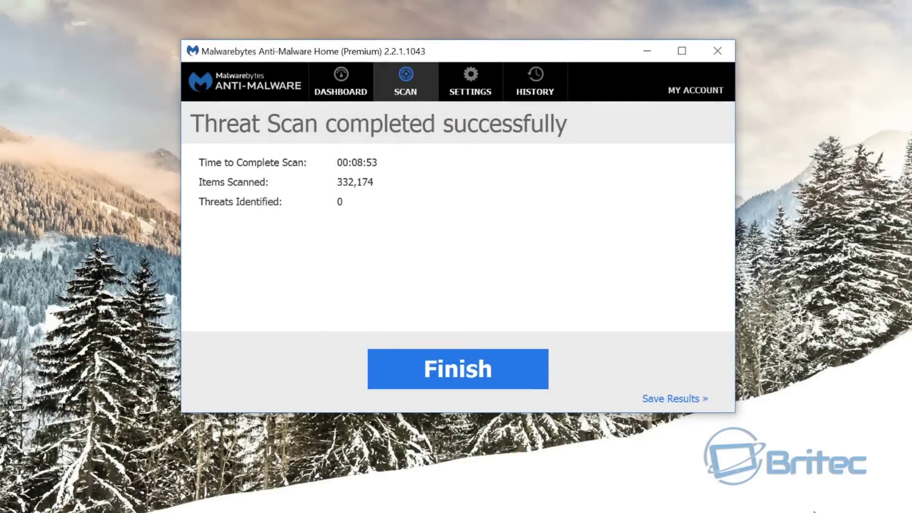
{"action": "left_click", "coordinate": [453, 384]}
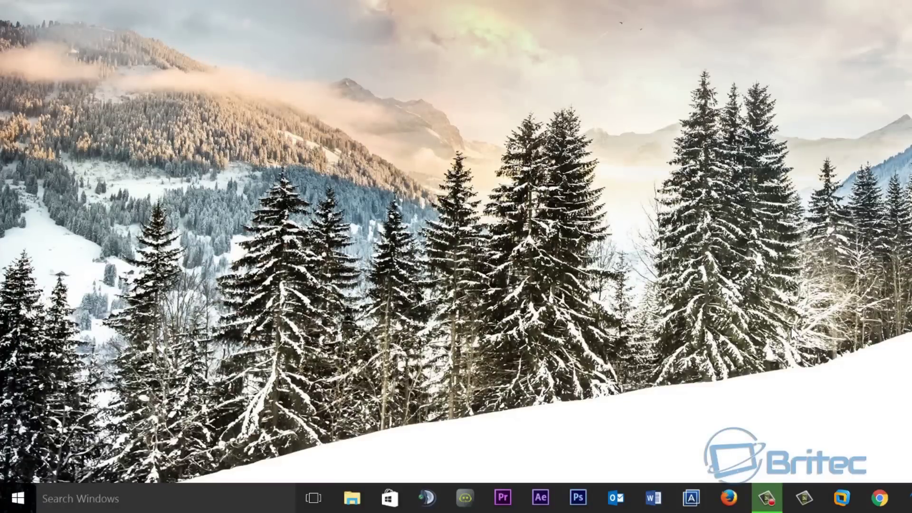
Step: Open Windows Defender and update its virus and spyware definitions
{"action": "right_click", "coordinate": [19, 499]}
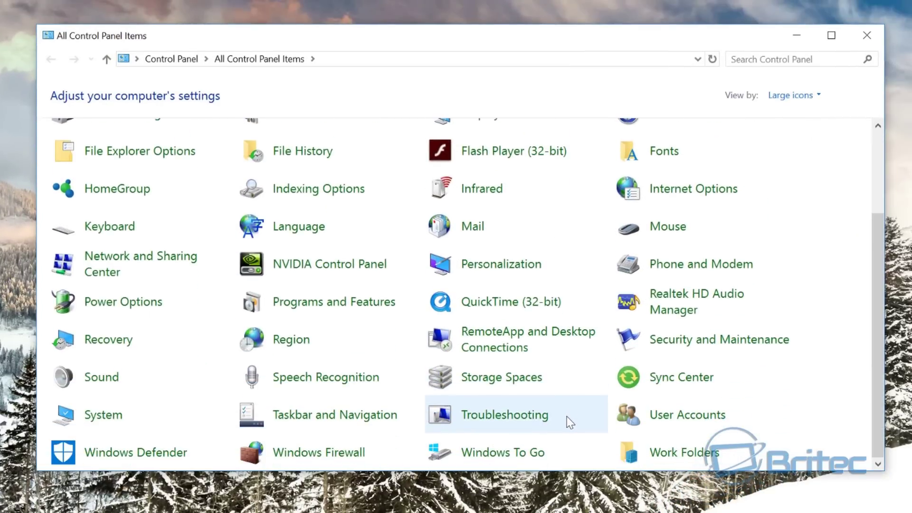
{"action": "left_click", "coordinate": [141, 455]}
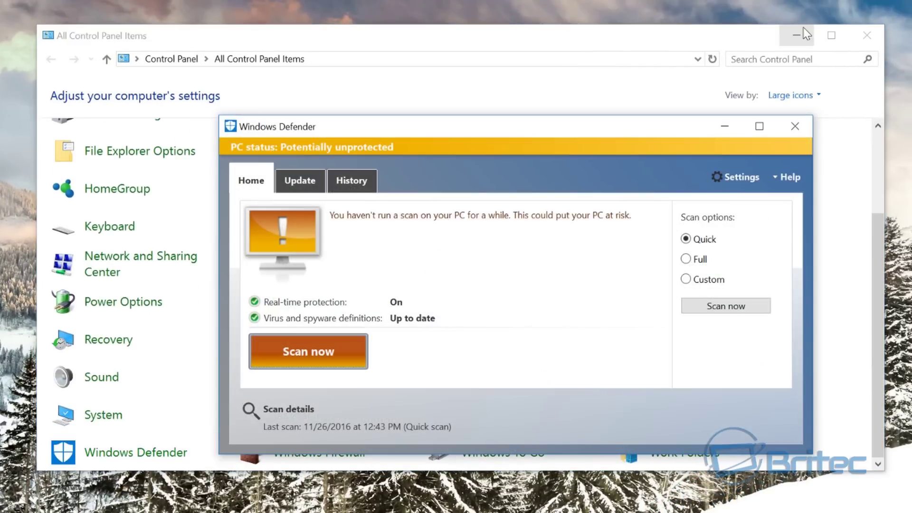
{"action": "left_click", "coordinate": [797, 45]}
{"action": "left_click", "coordinate": [797, 44]}
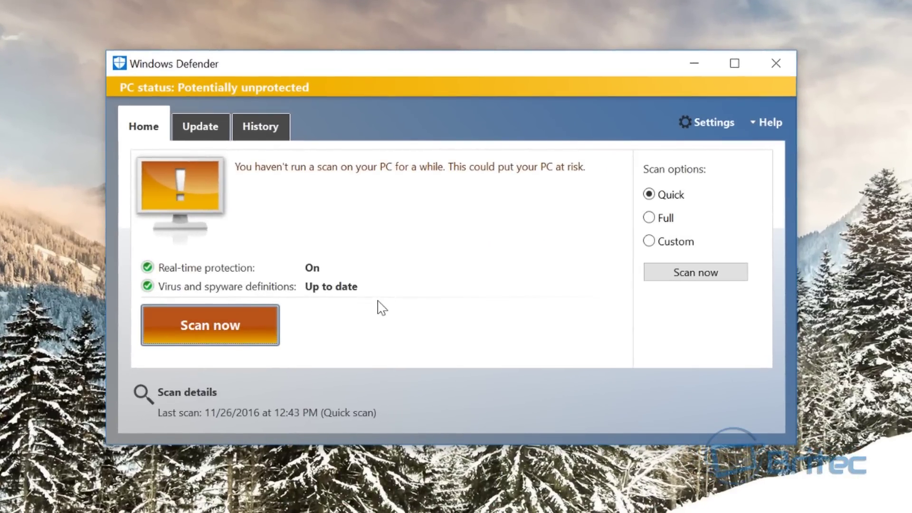
{"action": "left_click", "coordinate": [204, 130]}
{"action": "left_click", "coordinate": [685, 257]}
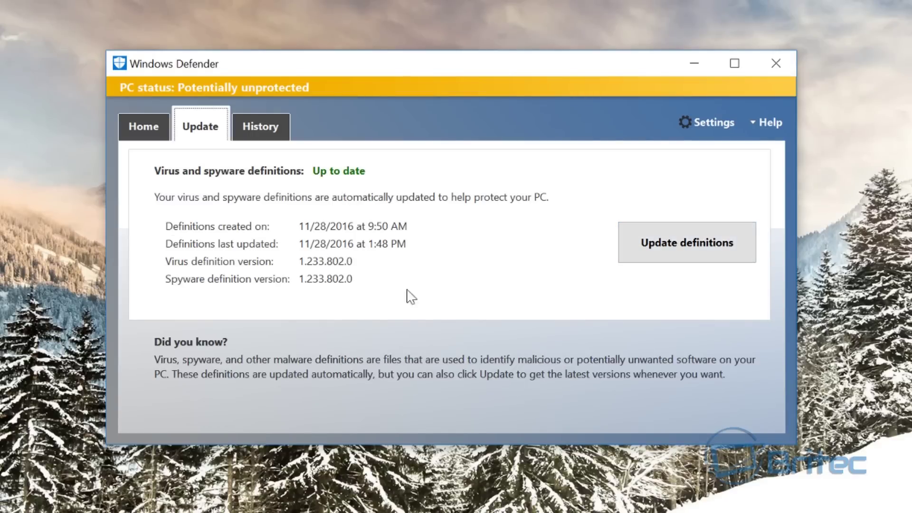
Step: Run a Defender quick scan, which finds no threats in 127,508 items
{"action": "left_click", "coordinate": [143, 127]}
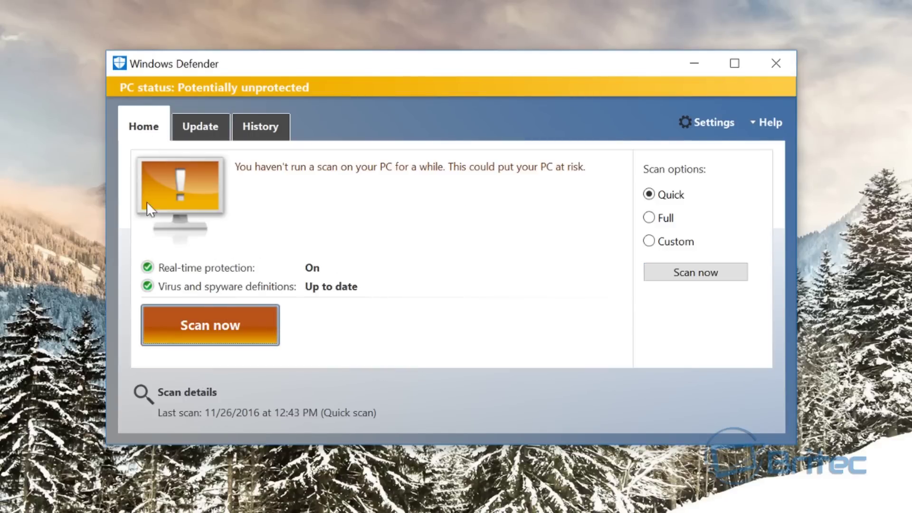
{"action": "left_click", "coordinate": [187, 320]}
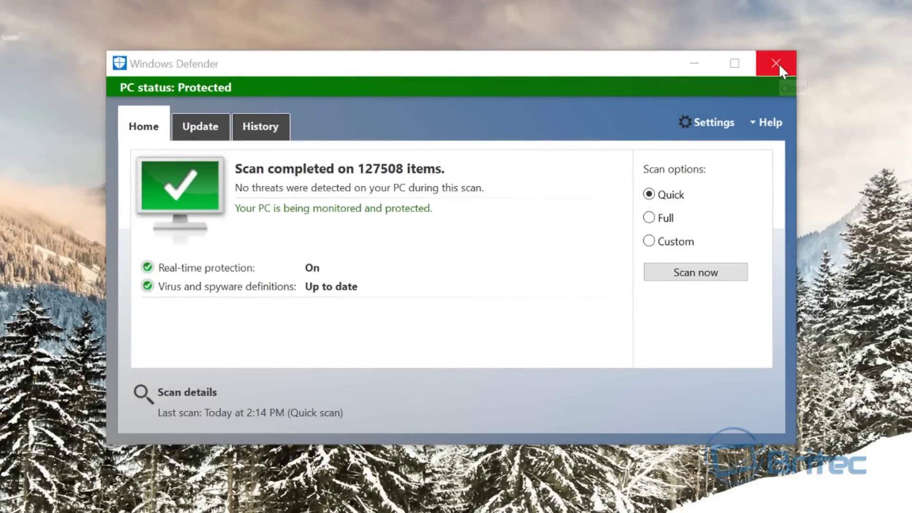
{"action": "left_click", "coordinate": [779, 64]}
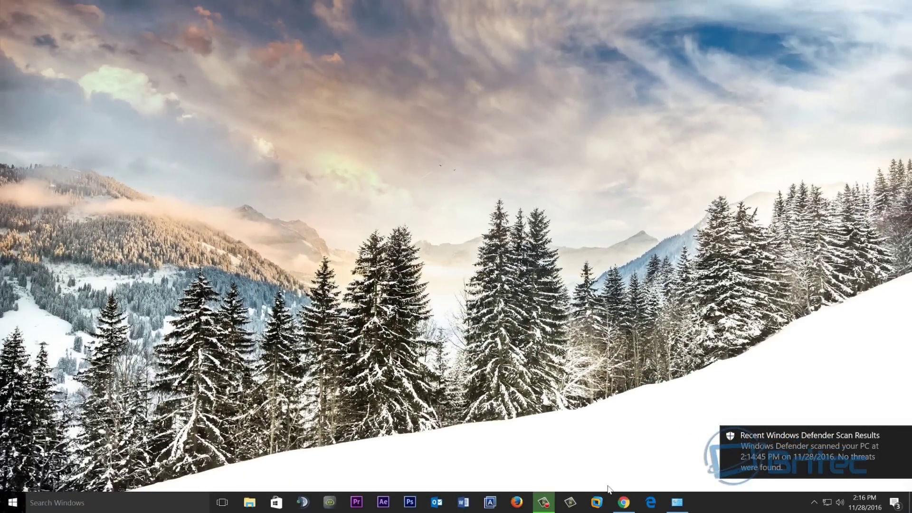
Step: Download AdwCleaner 6.0.3.0 from BleepingComputer in Chrome and launch AdwCleaner (1).exe
{"action": "left_click", "coordinate": [623, 501]}
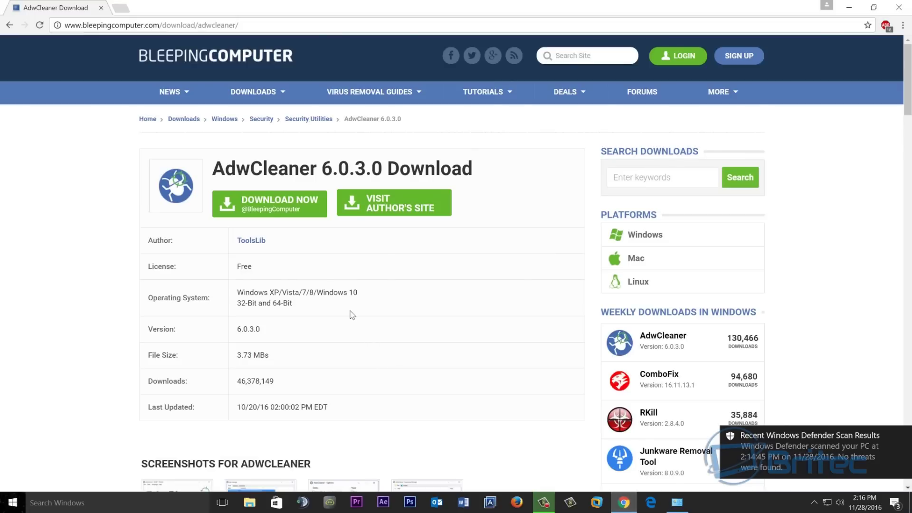
{"action": "left_click", "coordinate": [256, 209]}
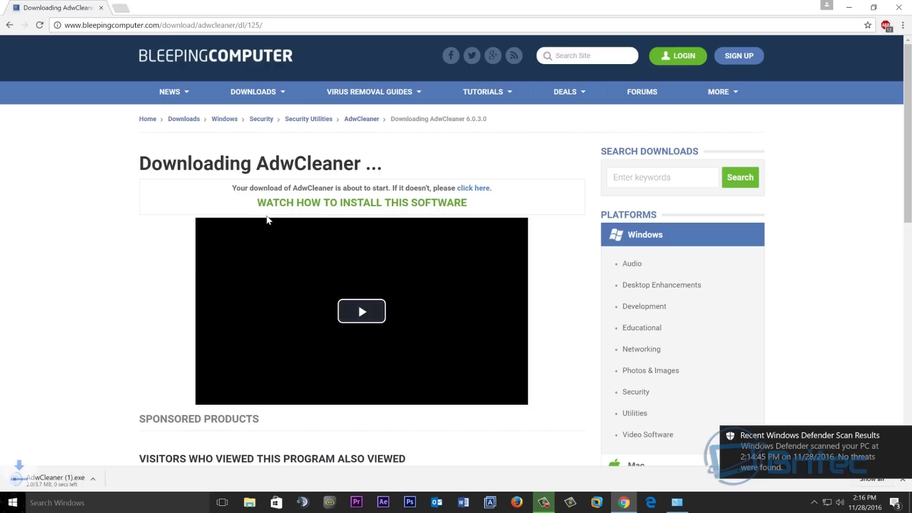
{"action": "left_click", "coordinate": [41, 488]}
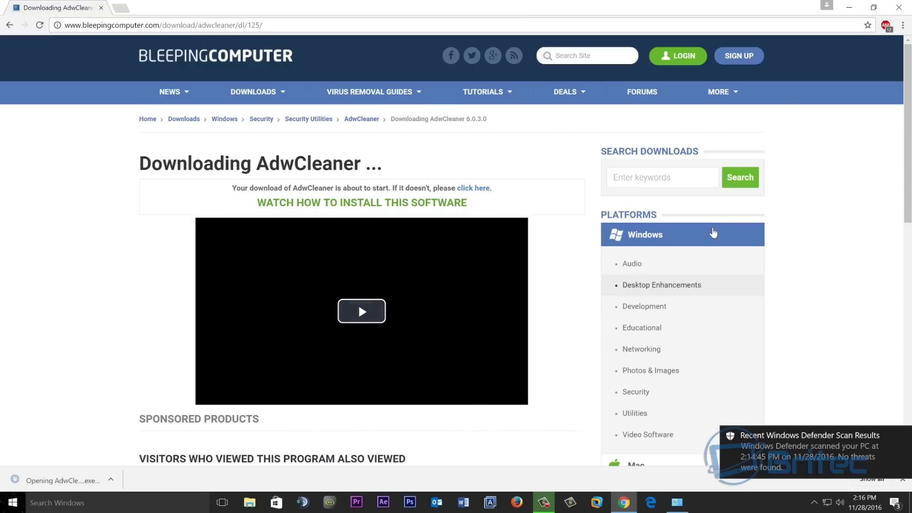
{"action": "left_click", "coordinate": [851, 10]}
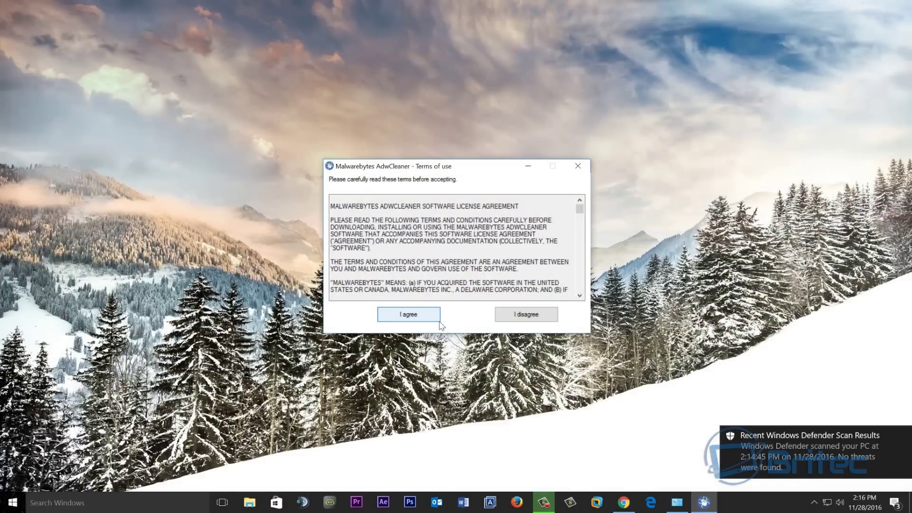
Step: Accept AdwCleaner's terms of use and allow it through the ZoneAlarm firewall
{"action": "left_click", "coordinate": [422, 317]}
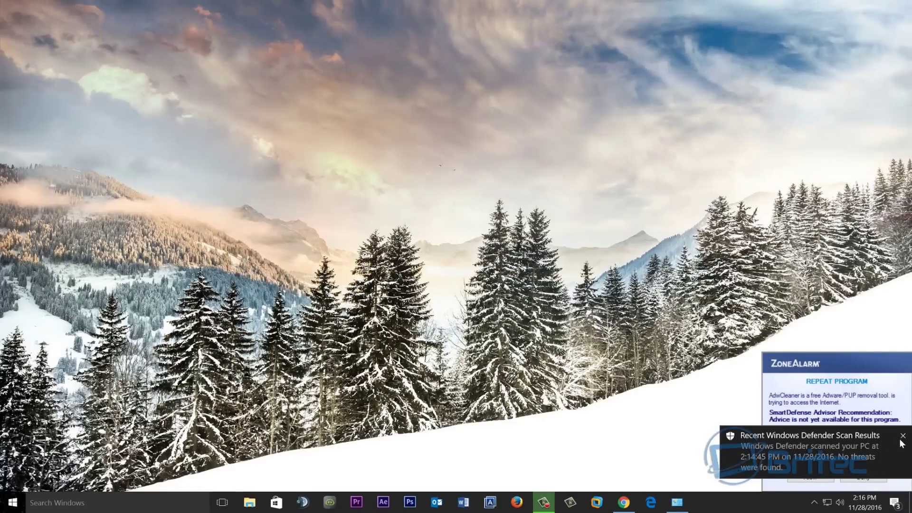
{"action": "left_click", "coordinate": [904, 437]}
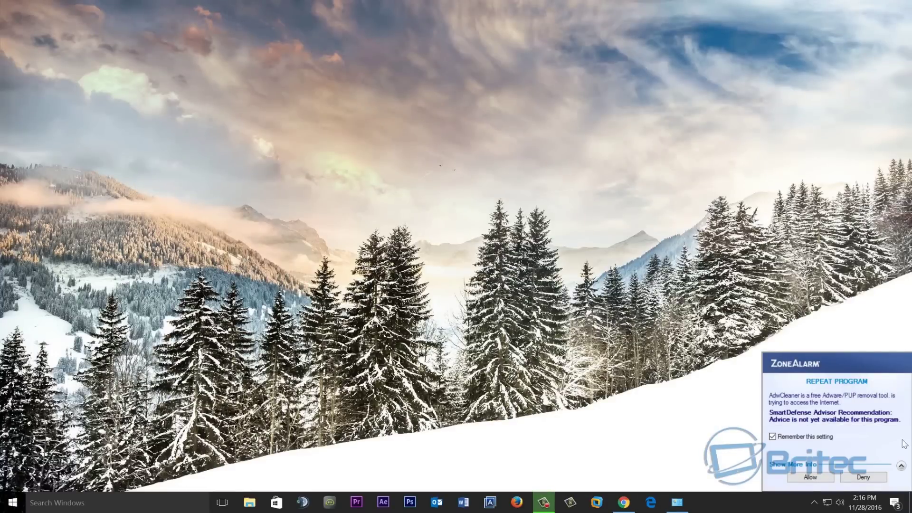
{"action": "left_click", "coordinate": [823, 479]}
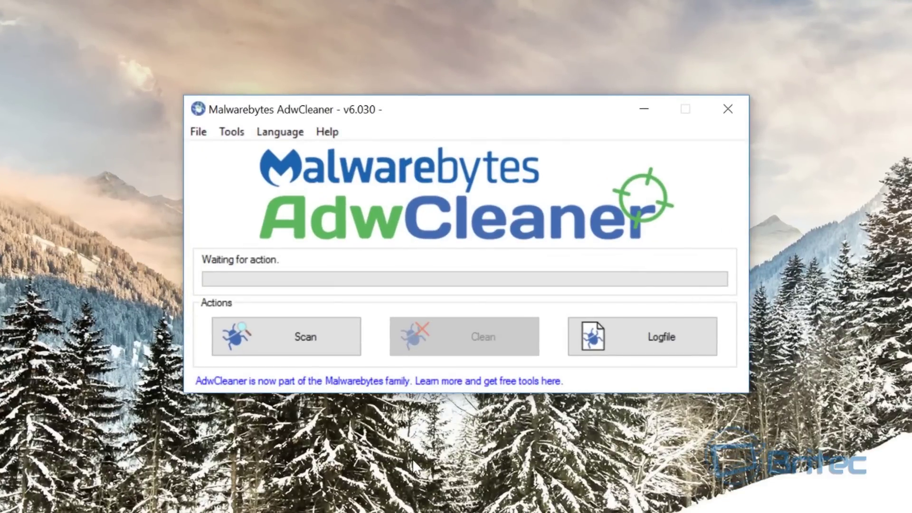
Step: Scan for adware and clean out the 10 registry threats found
{"action": "left_click", "coordinate": [313, 344]}
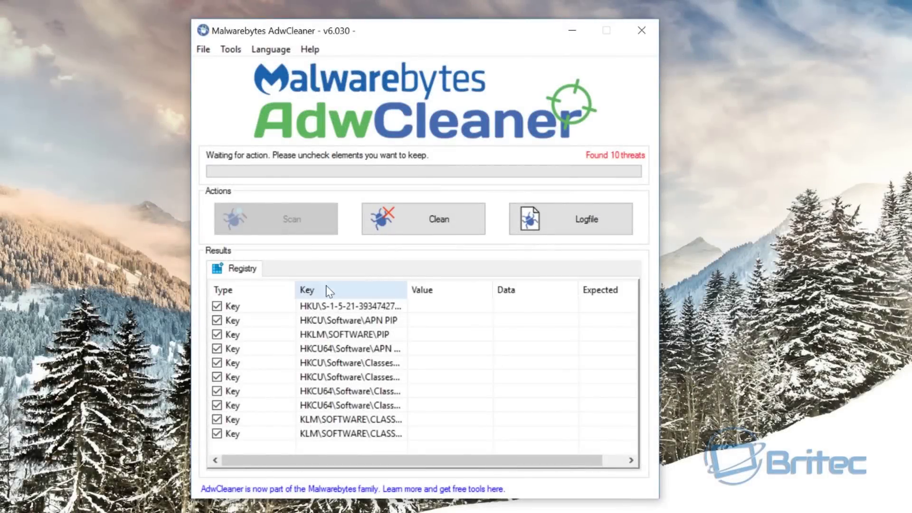
{"action": "double_click", "coordinate": [407, 289]}
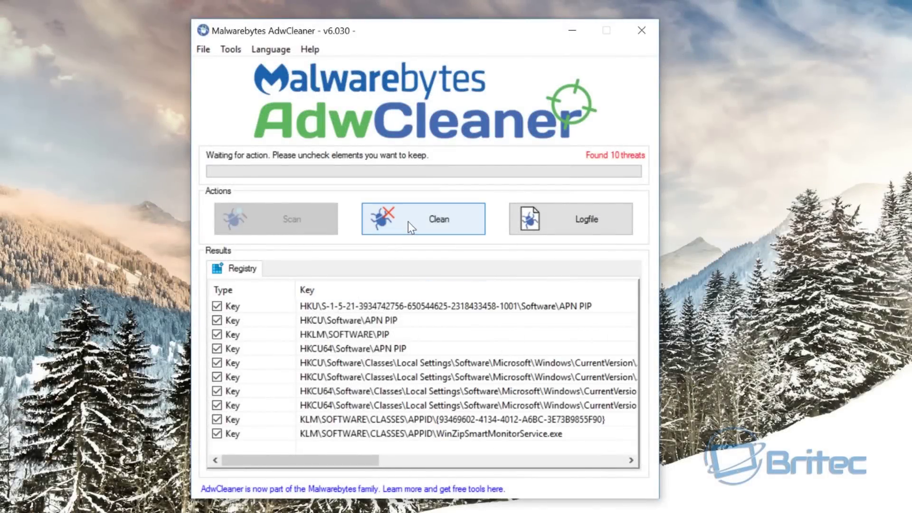
{"action": "left_click", "coordinate": [409, 221]}
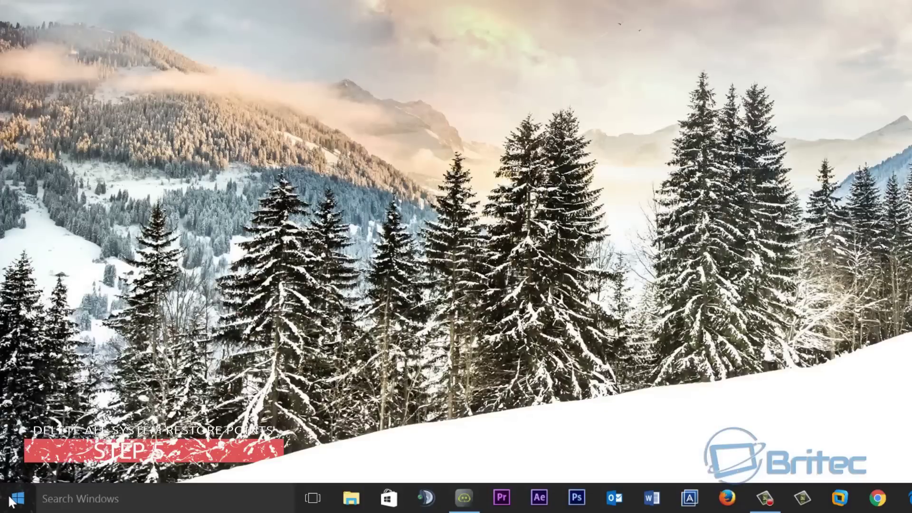
Step: Open the restore settings for the Windows 10 (C:) drive from System Properties' System Protection tab
{"action": "right_click", "coordinate": [12, 500]}
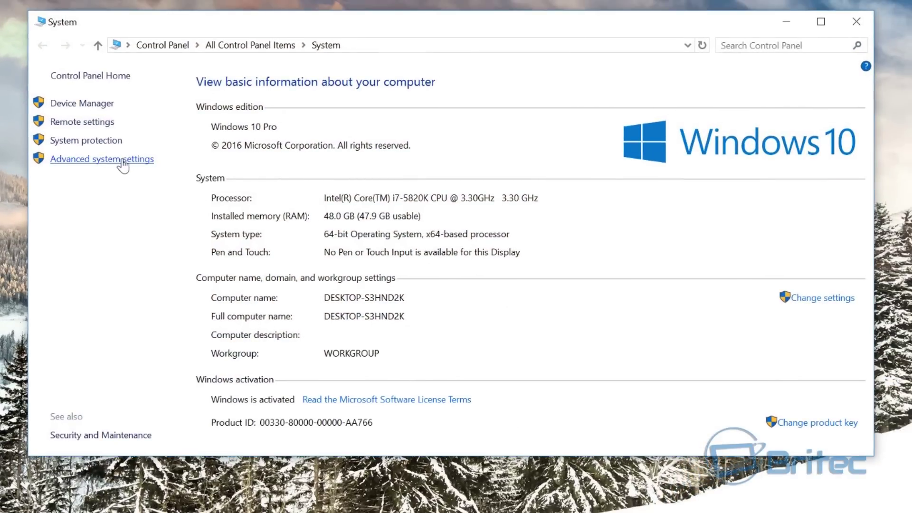
{"action": "left_click_drag", "start_coordinate": [126, 5], "coordinate": [395, 112]}
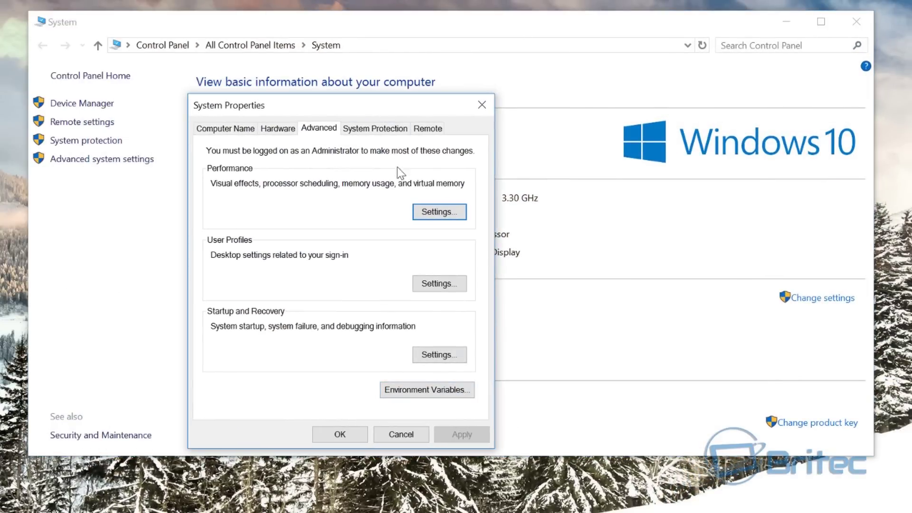
{"action": "left_click", "coordinate": [394, 129]}
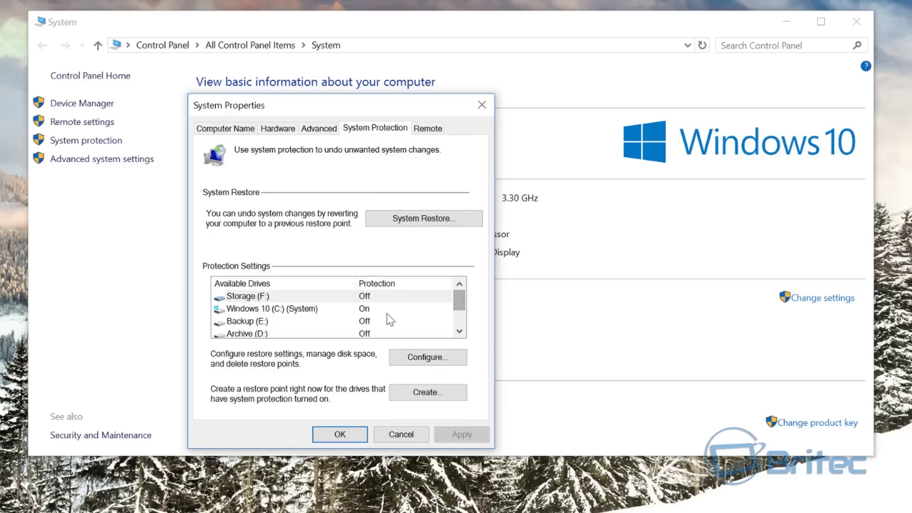
{"action": "left_click", "coordinate": [321, 310]}
{"action": "left_click", "coordinate": [419, 362]}
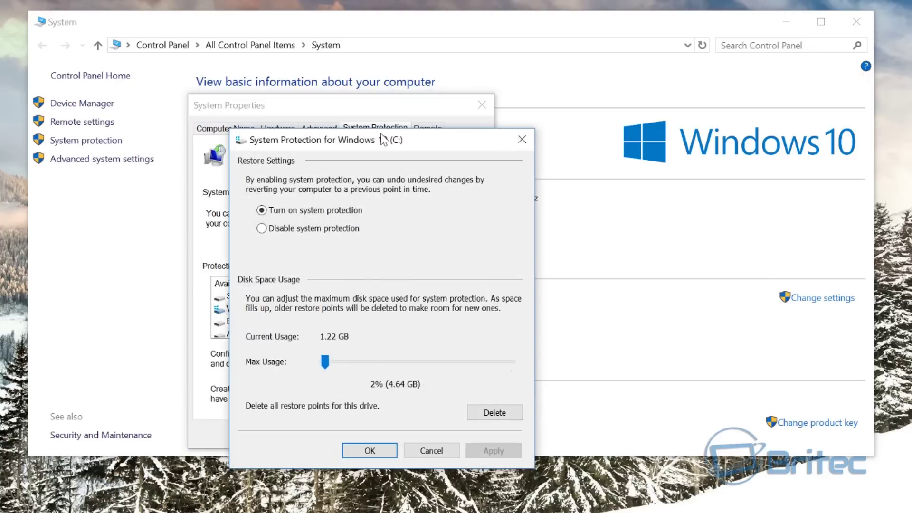
Step: Delete all existing restore points on the C: drive
{"action": "left_click_drag", "start_coordinate": [383, 137], "coordinate": [340, 115]}
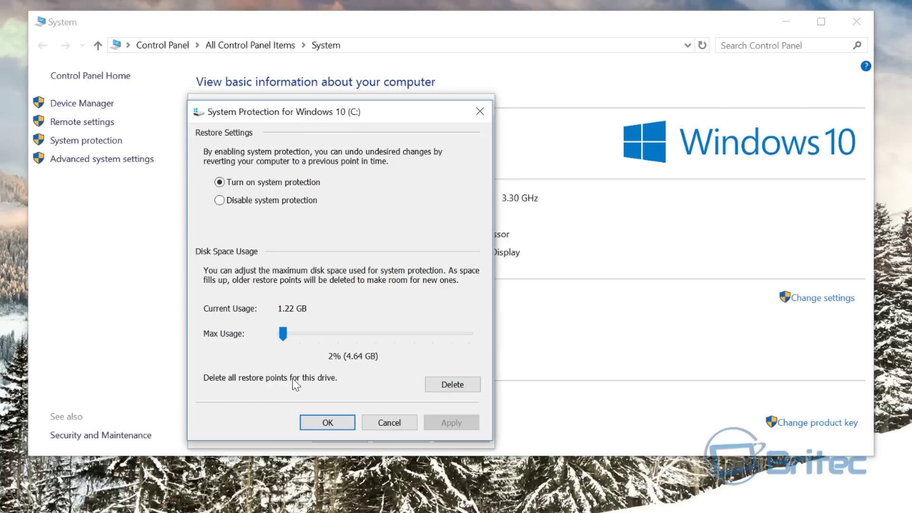
{"action": "left_click", "coordinate": [471, 386]}
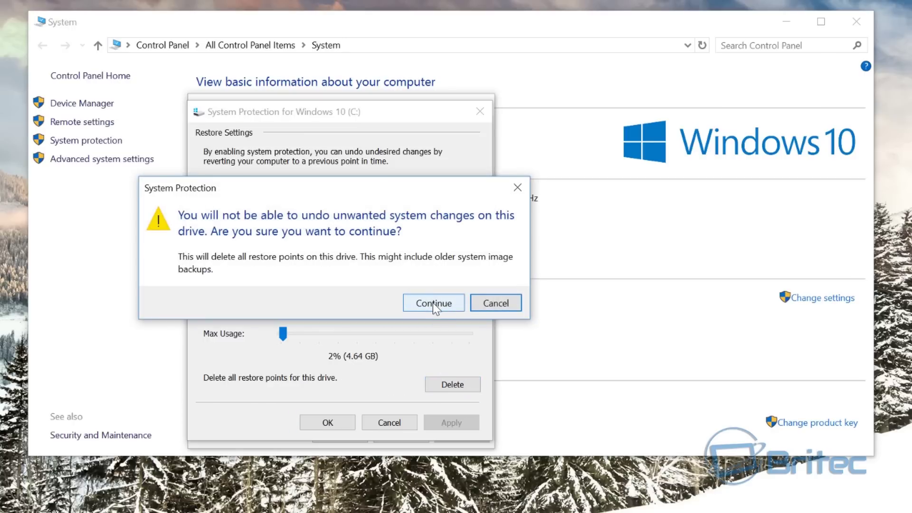
{"action": "left_click", "coordinate": [433, 306]}
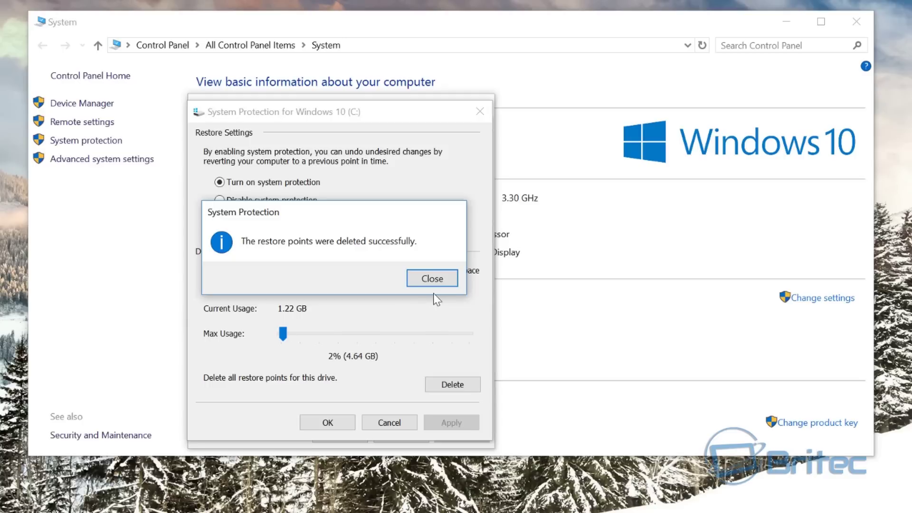
{"action": "left_click", "coordinate": [436, 283]}
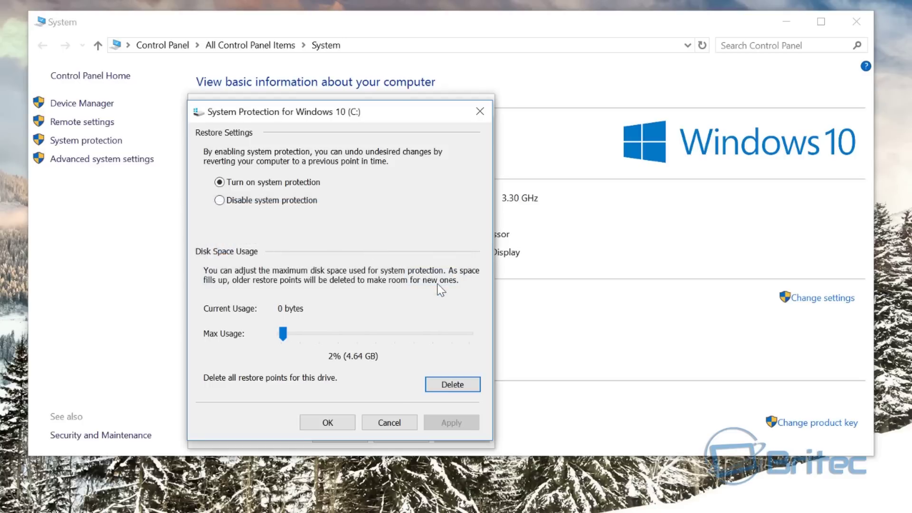
{"action": "left_click", "coordinate": [339, 423]}
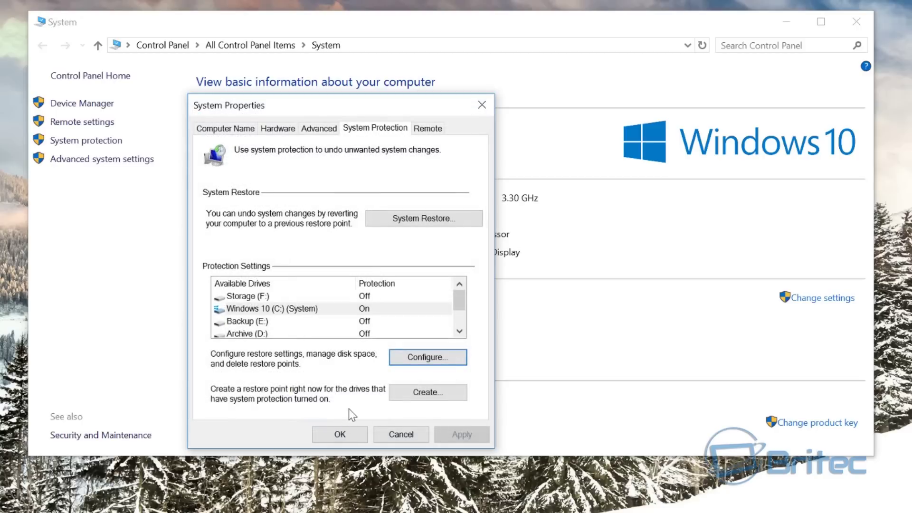
Step: Create a new restore point for C: named 'Clean'
{"action": "left_click", "coordinate": [284, 310]}
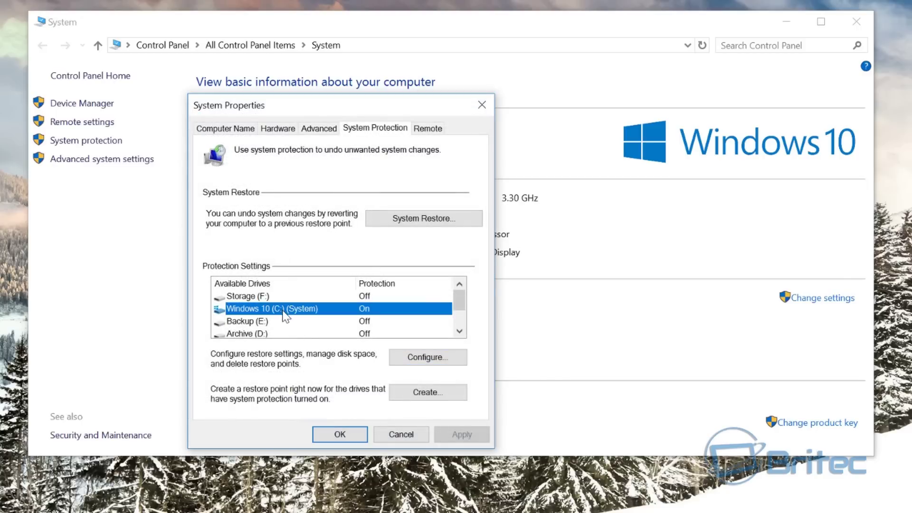
{"action": "left_click", "coordinate": [408, 393]}
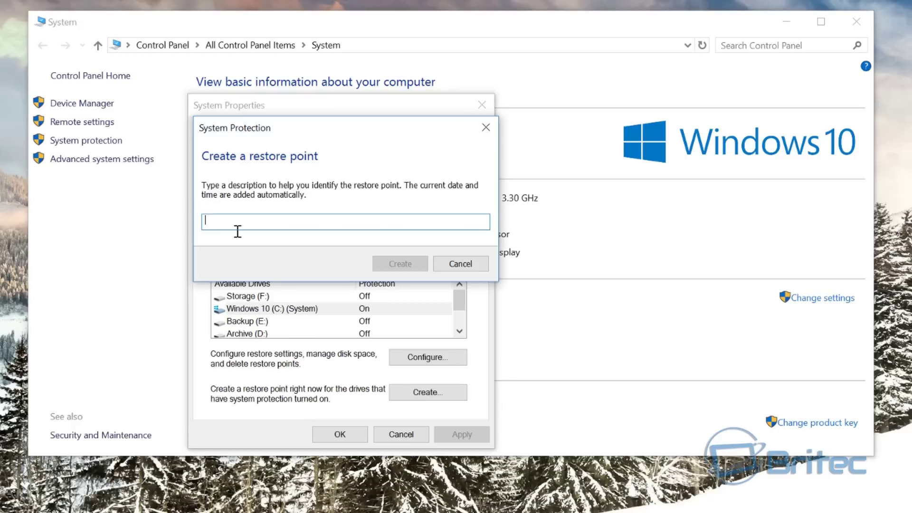
{"action": "type", "text": "Cl"}
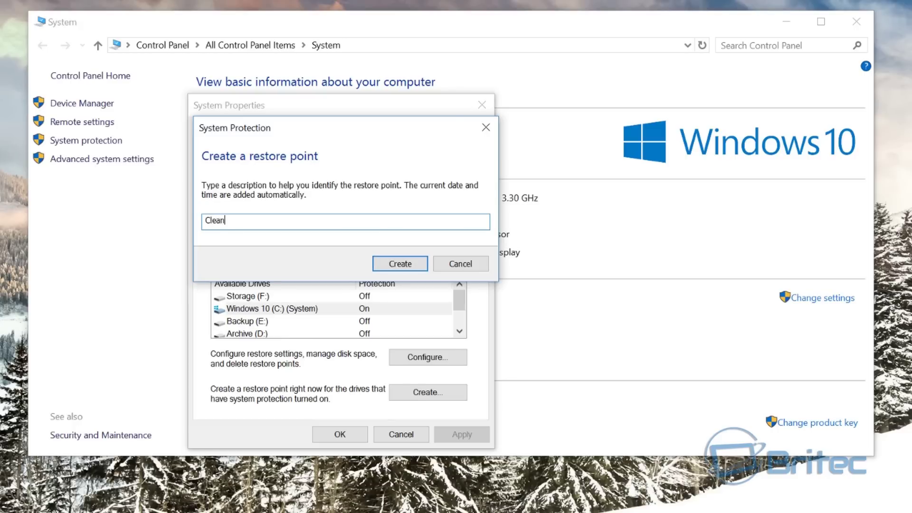
{"action": "type", "text": "ean"}
{"action": "left_click", "coordinate": [404, 264]}
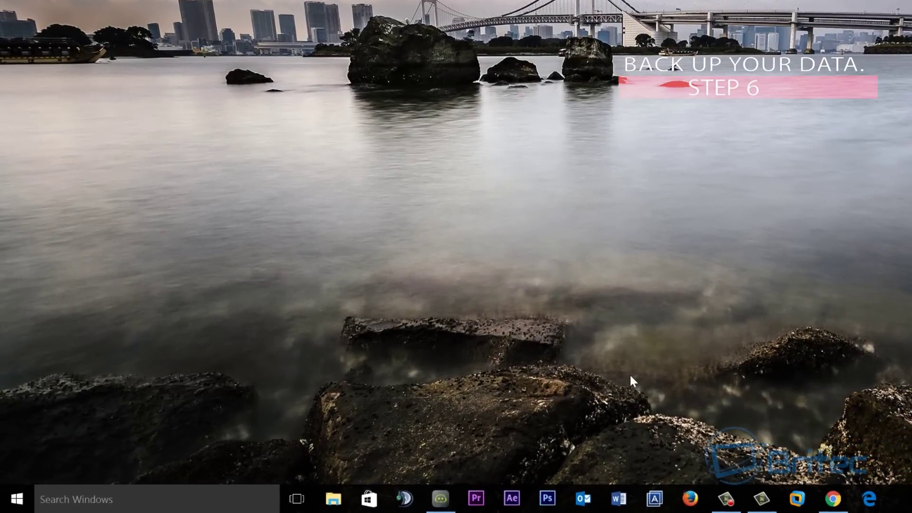
Step: Search 'backup', open Backup and Restore (Windows 7), and start Create a system image
{"action": "left_click", "coordinate": [129, 499]}
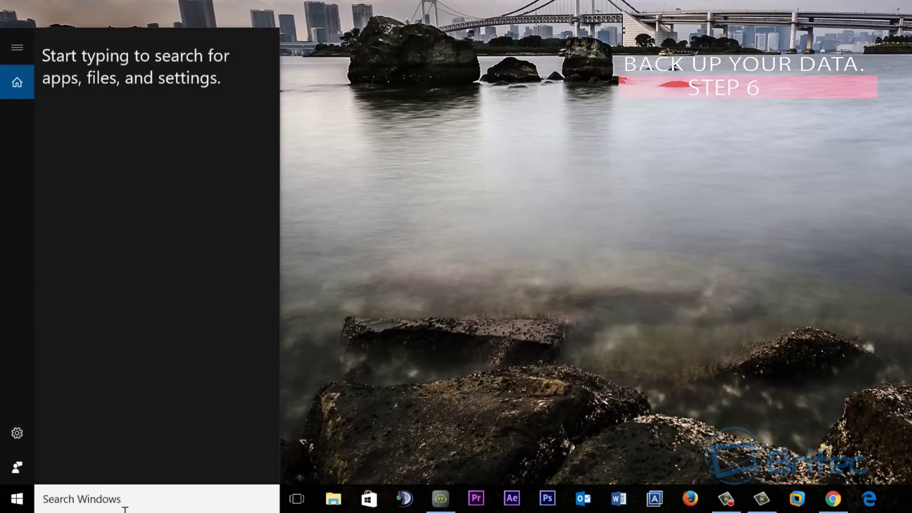
{"action": "type", "text": "backup"}
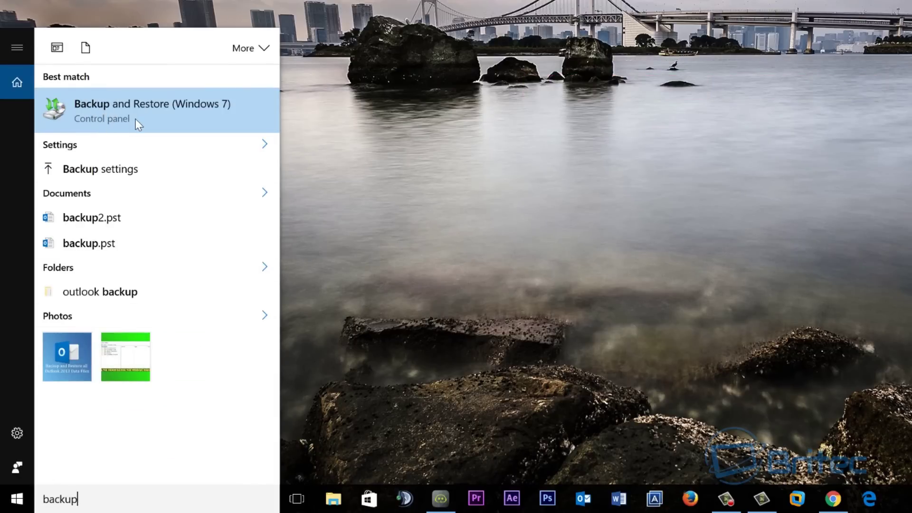
{"action": "left_click", "coordinate": [113, 111]}
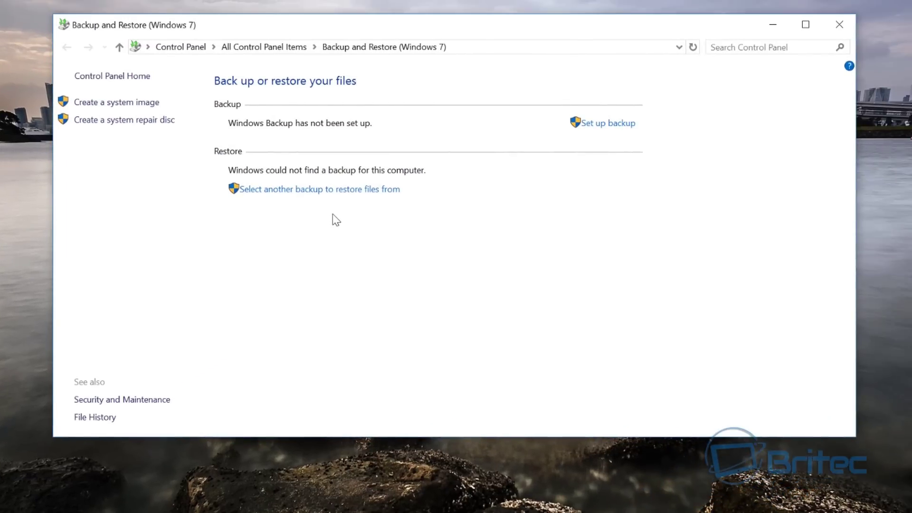
{"action": "left_click", "coordinate": [131, 111]}
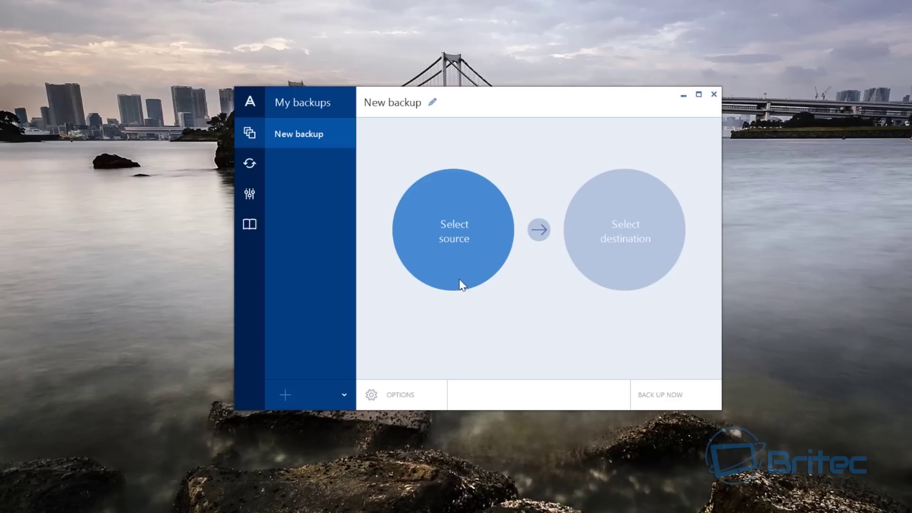
Step: Set the new backup's source to disks and partitions with the Windows 10 (C:) drive
{"action": "left_click", "coordinate": [472, 235]}
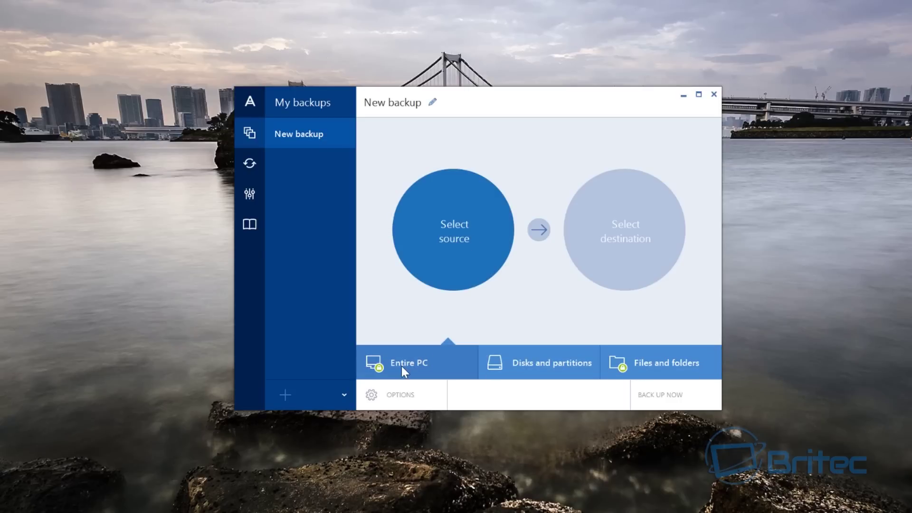
{"action": "left_click", "coordinate": [526, 373]}
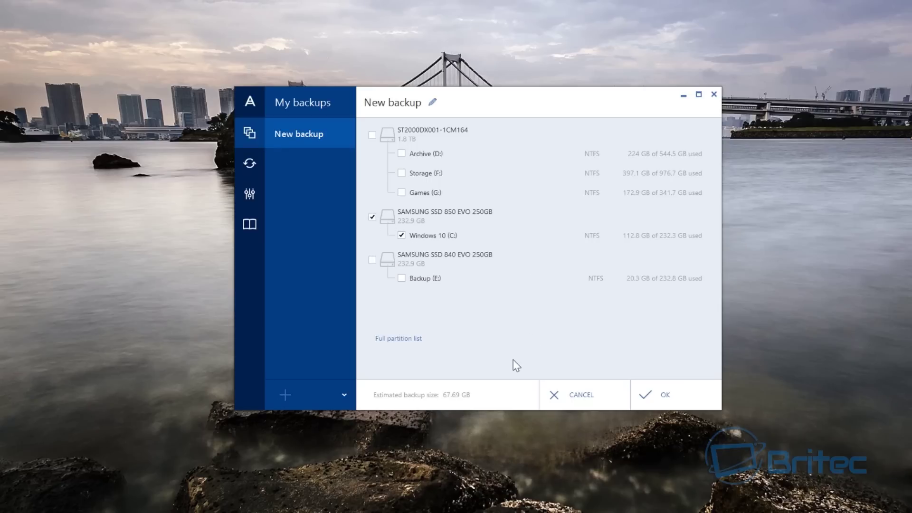
{"action": "left_click", "coordinate": [654, 397]}
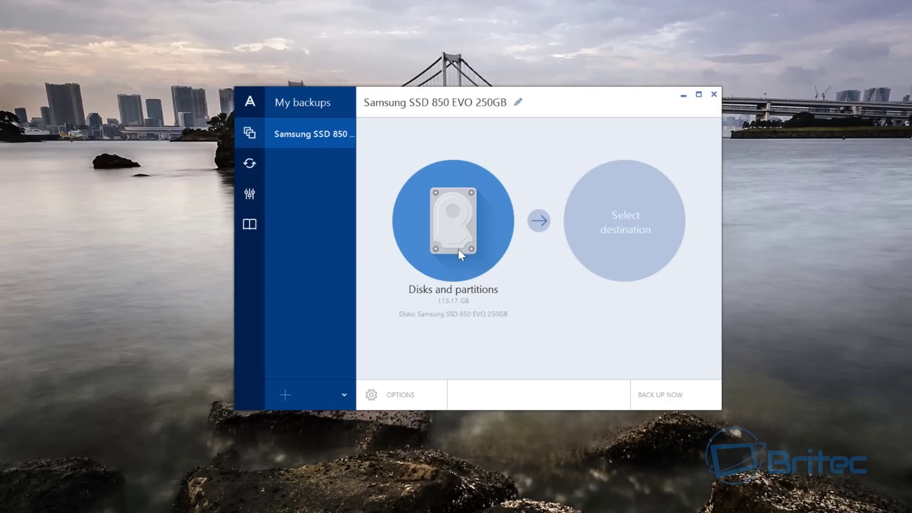
Step: Set the backup destination to the custom location Backup (E:) under This PC
{"action": "left_click", "coordinate": [629, 230]}
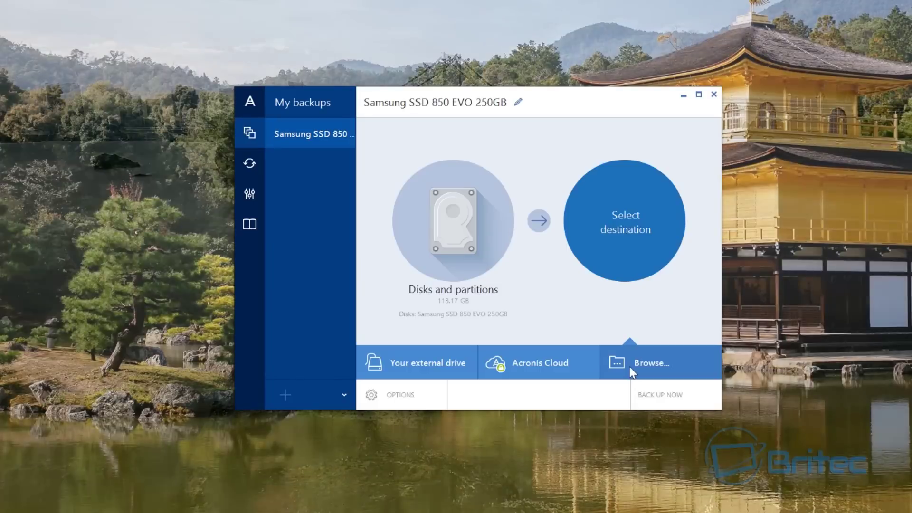
{"action": "left_click", "coordinate": [632, 376]}
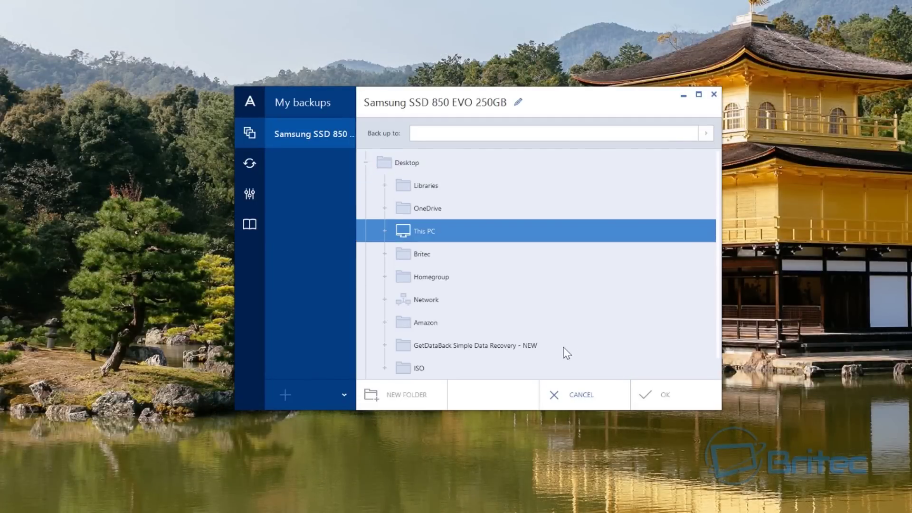
{"action": "scroll", "coordinate": [561, 340], "scroll_direction": "down", "scroll_amount": 1}
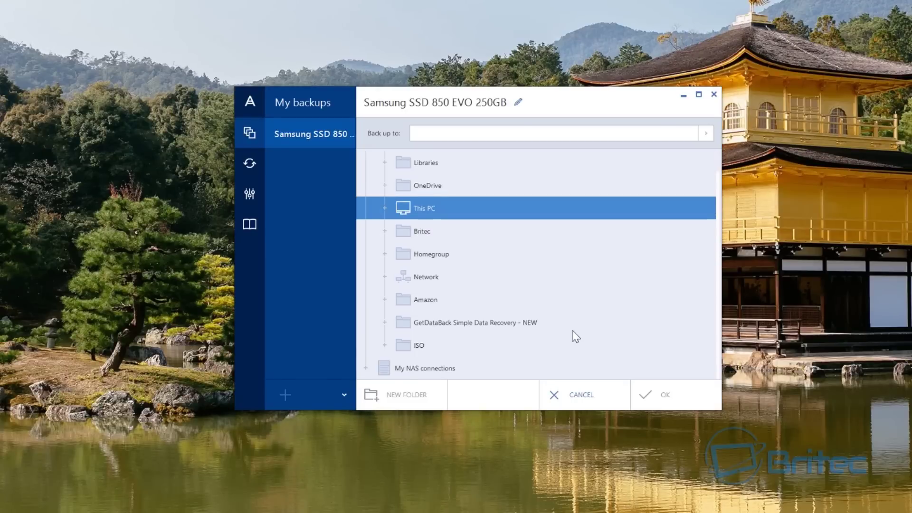
{"action": "scroll", "coordinate": [573, 334], "scroll_direction": "down", "scroll_amount": 4}
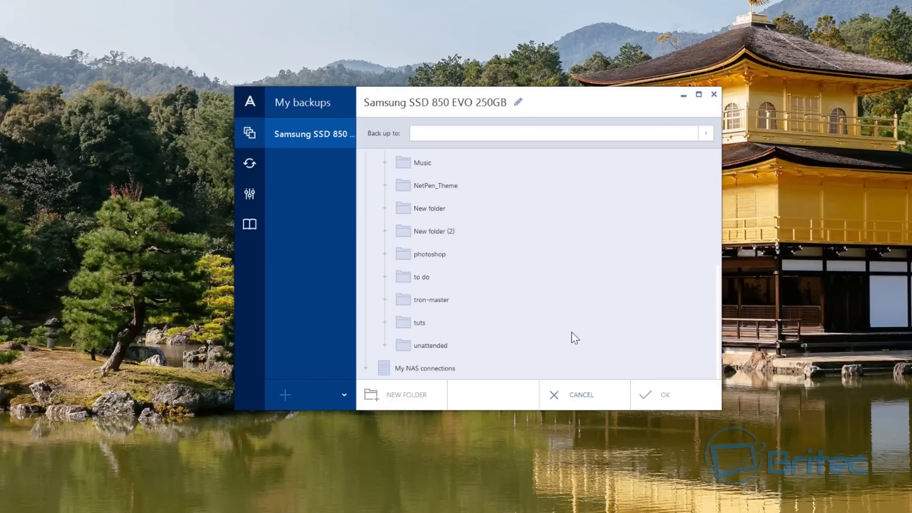
{"action": "scroll", "coordinate": [574, 331], "scroll_direction": "up", "scroll_amount": 5}
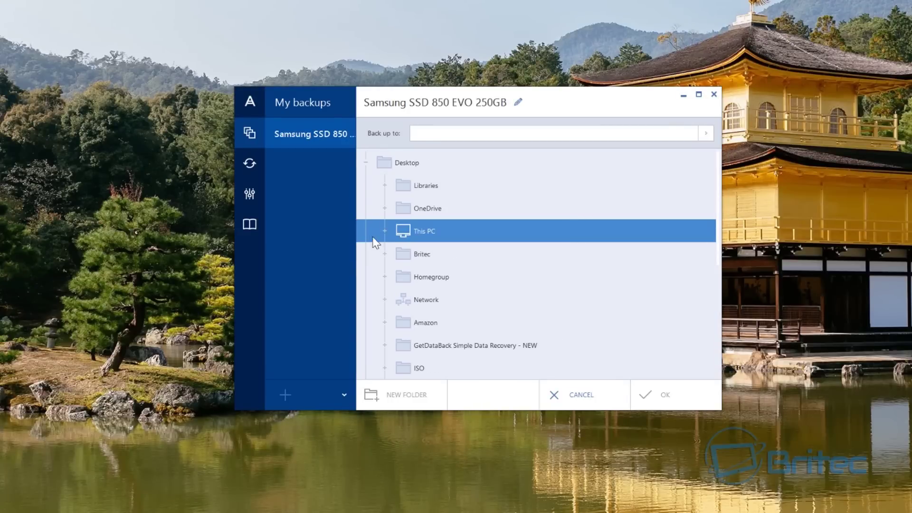
{"action": "left_click", "coordinate": [383, 230]}
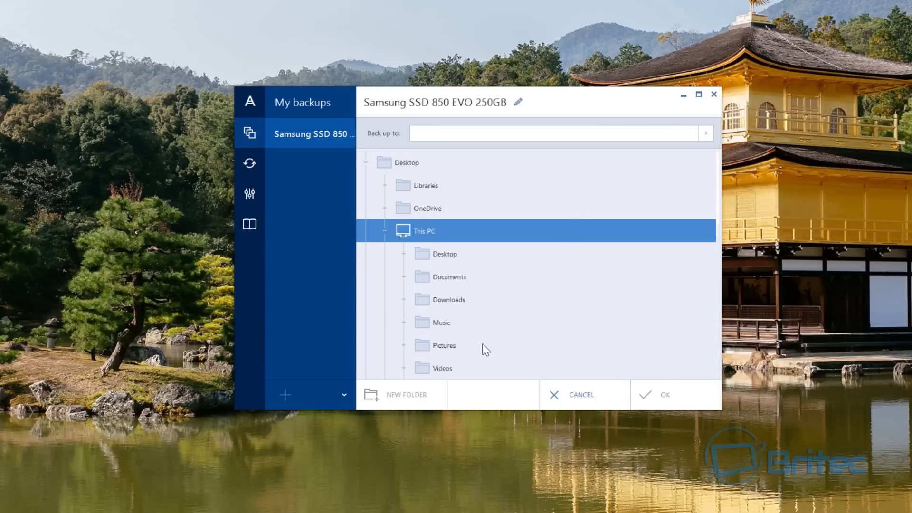
{"action": "scroll", "coordinate": [500, 349], "scroll_direction": "down", "scroll_amount": 3}
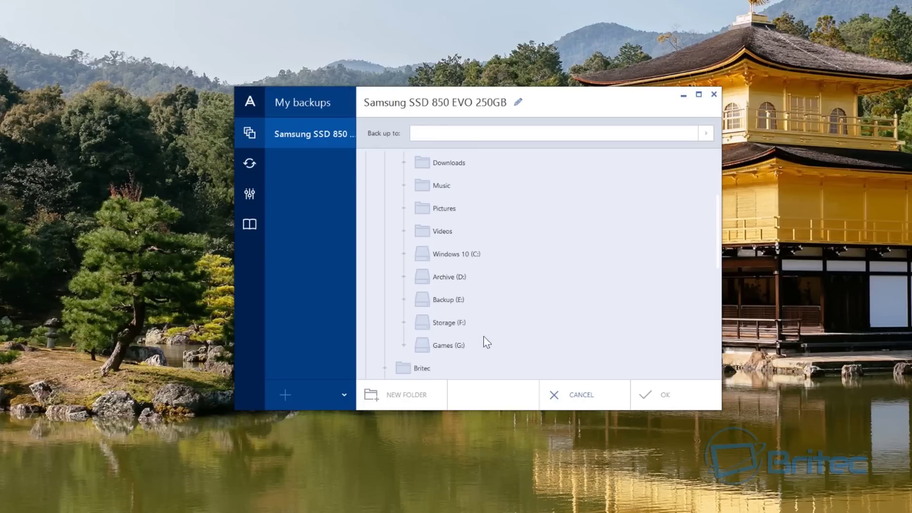
{"action": "left_click", "coordinate": [444, 304]}
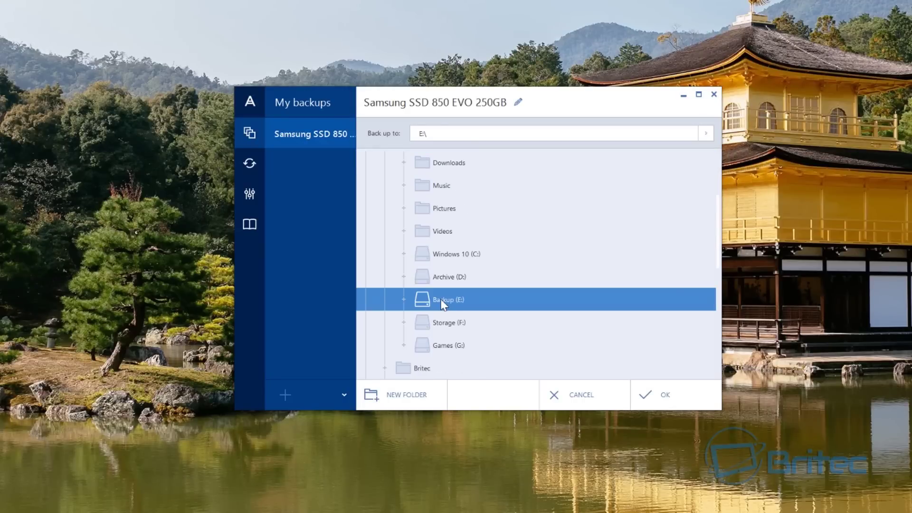
{"action": "left_click", "coordinate": [651, 400]}
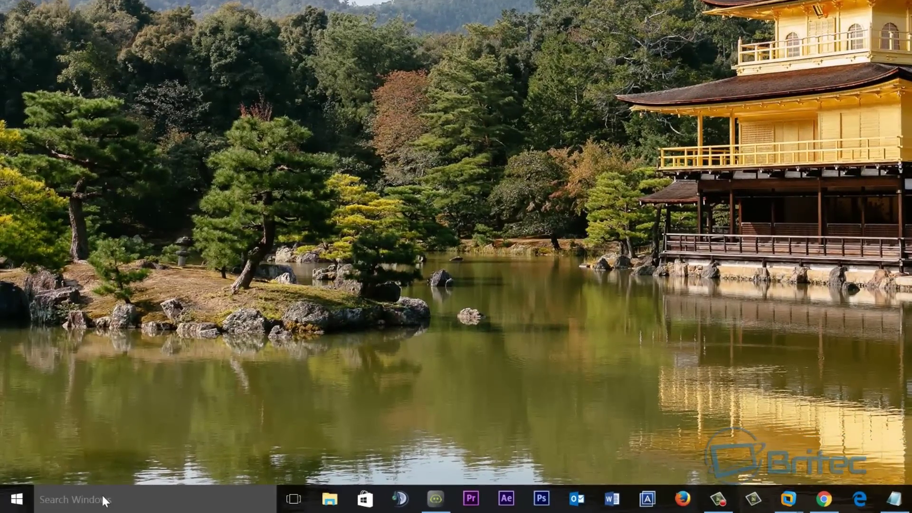
Step: Launch Registry Editor via 'regedit' and start File > Export
{"action": "left_click", "coordinate": [78, 502]}
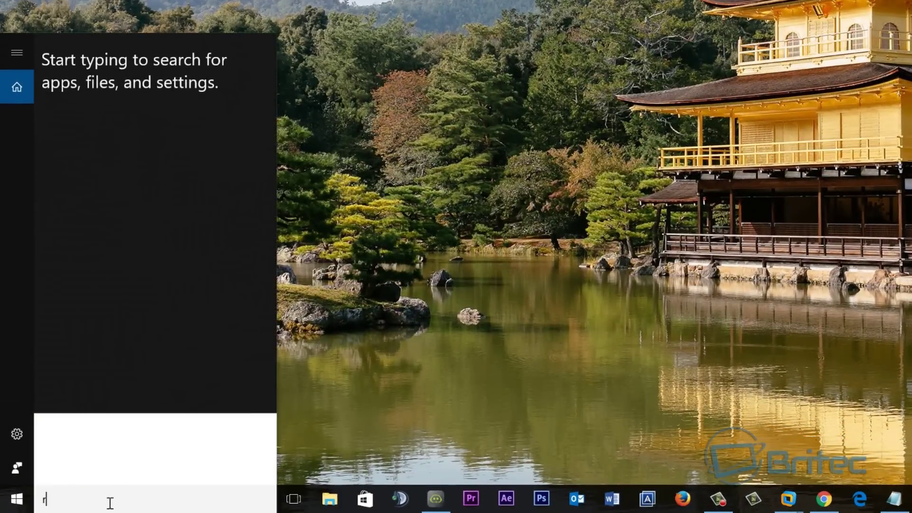
{"action": "type", "text": "regedit"}
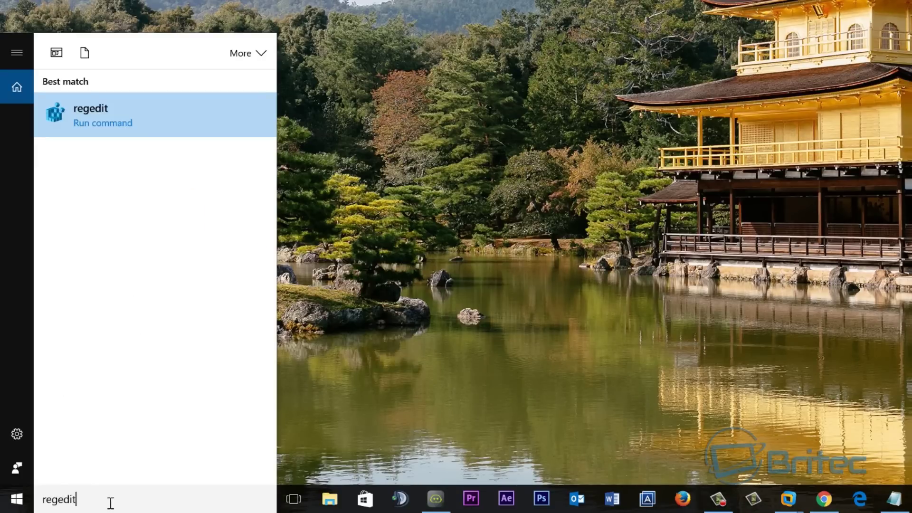
{"action": "left_click", "coordinate": [130, 123]}
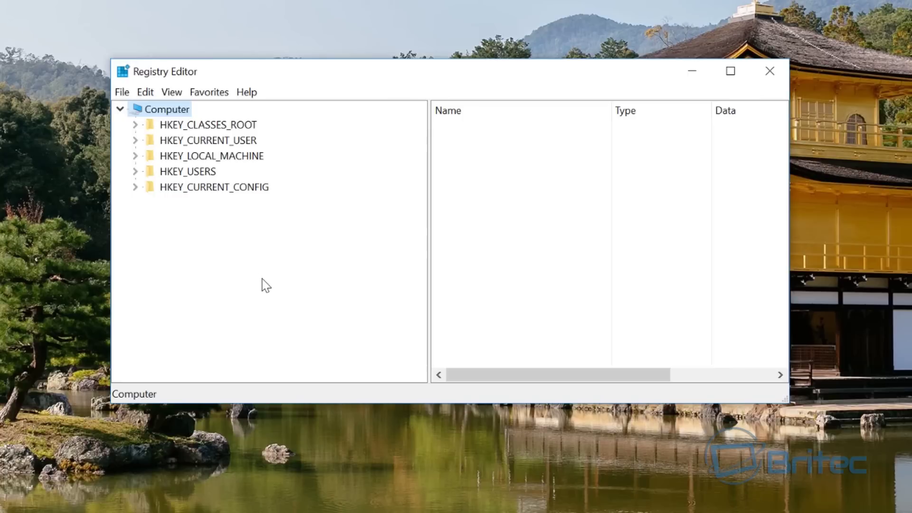
{"action": "left_click", "coordinate": [122, 93]}
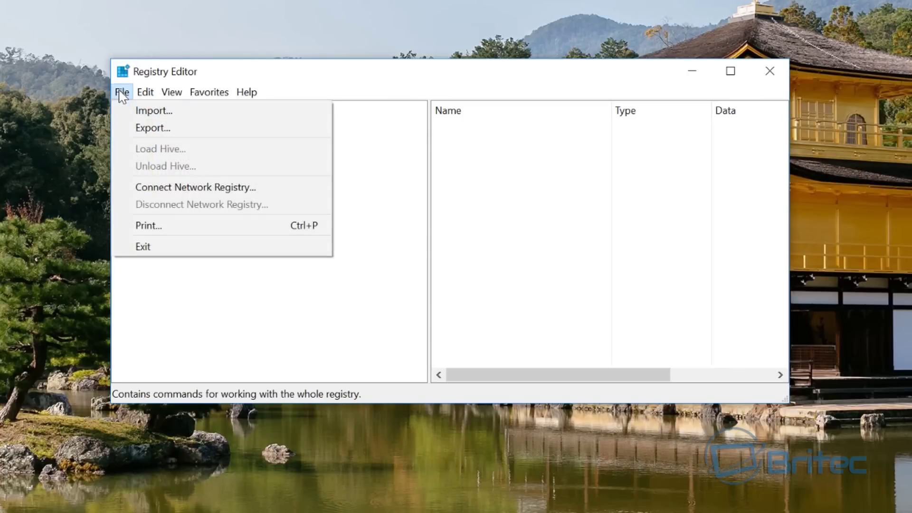
{"action": "left_click", "coordinate": [134, 126]}
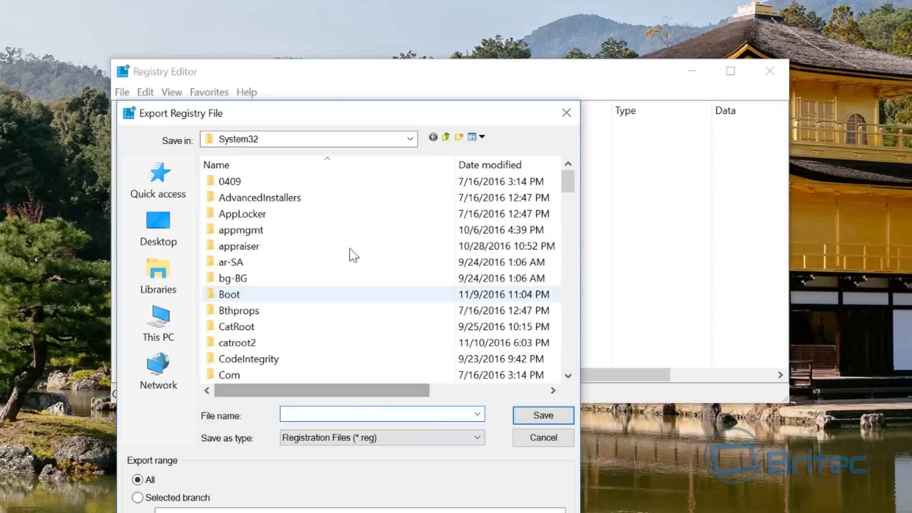
Step: Save the full registry export as backup-28-11-16 on the Windows 10 (C:) drive
{"action": "left_click_drag", "start_coordinate": [317, 109], "coordinate": [396, 34]}
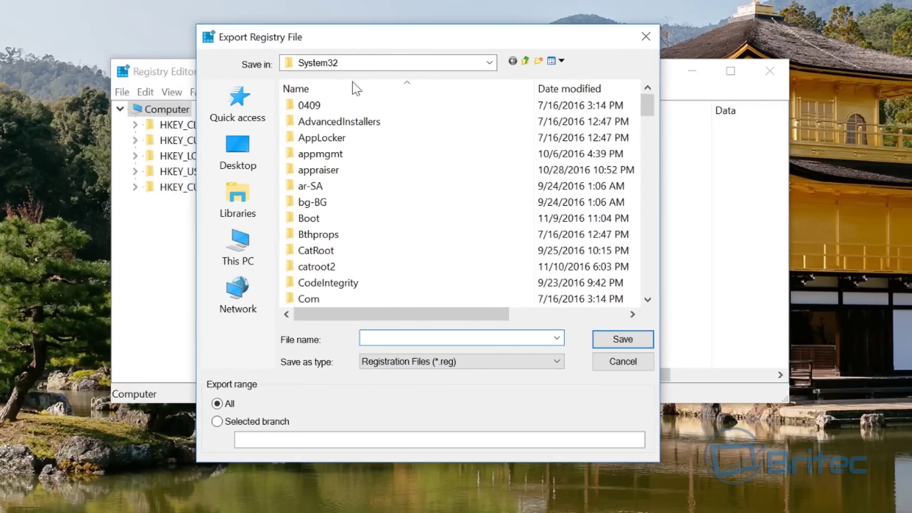
{"action": "left_click", "coordinate": [243, 248]}
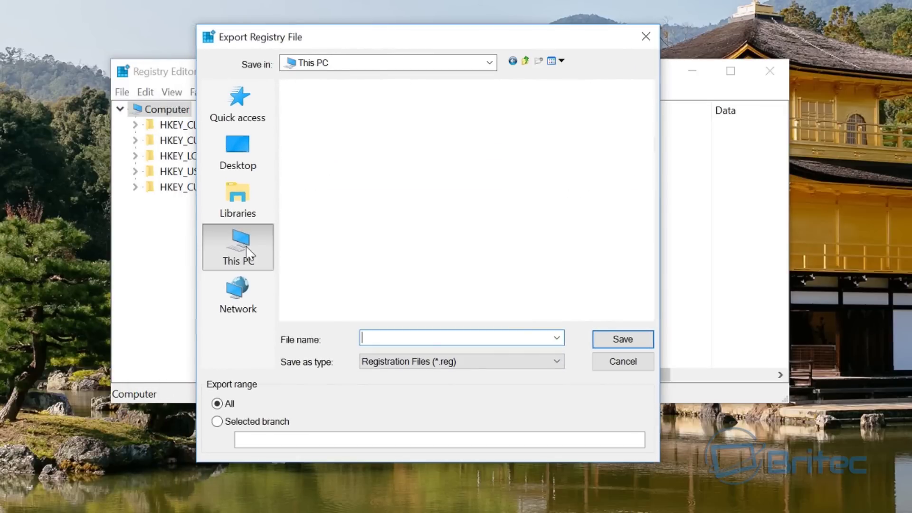
{"action": "scroll", "coordinate": [357, 291], "scroll_direction": "down", "scroll_amount": 3}
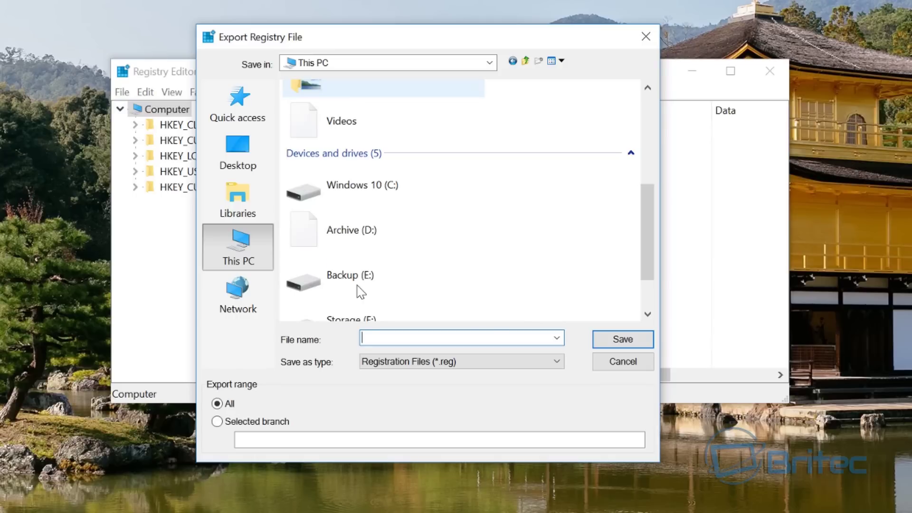
{"action": "double_click", "coordinate": [349, 186]}
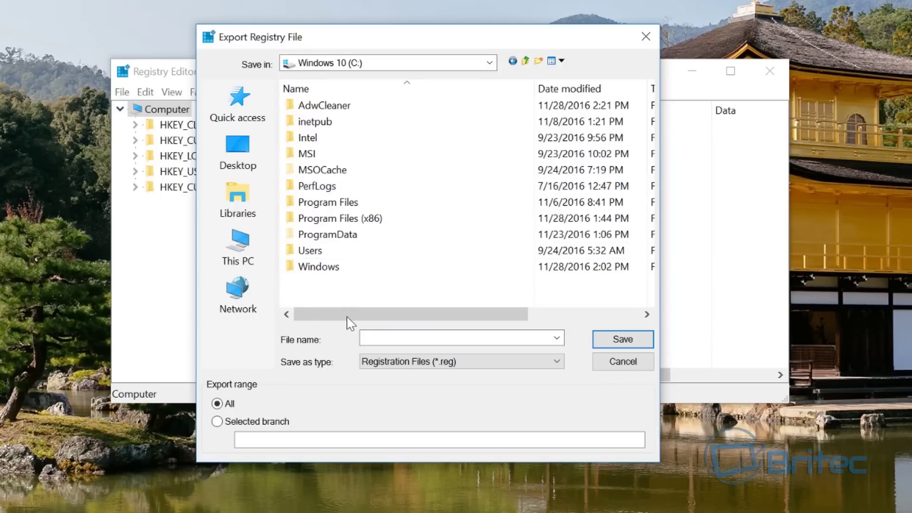
{"action": "left_click", "coordinate": [378, 339]}
{"action": "type", "text": "backup-"}
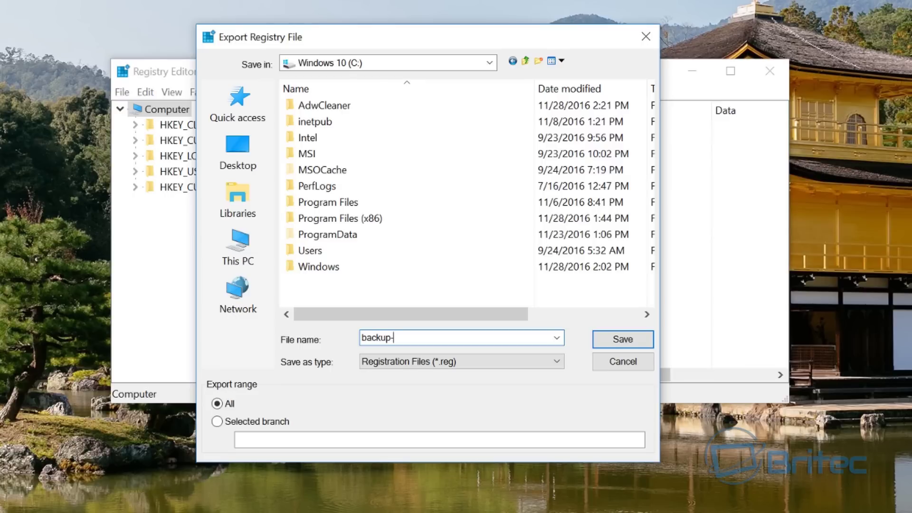
{"action": "type", "text": "28-11-16"}
{"action": "left_click", "coordinate": [607, 350]}
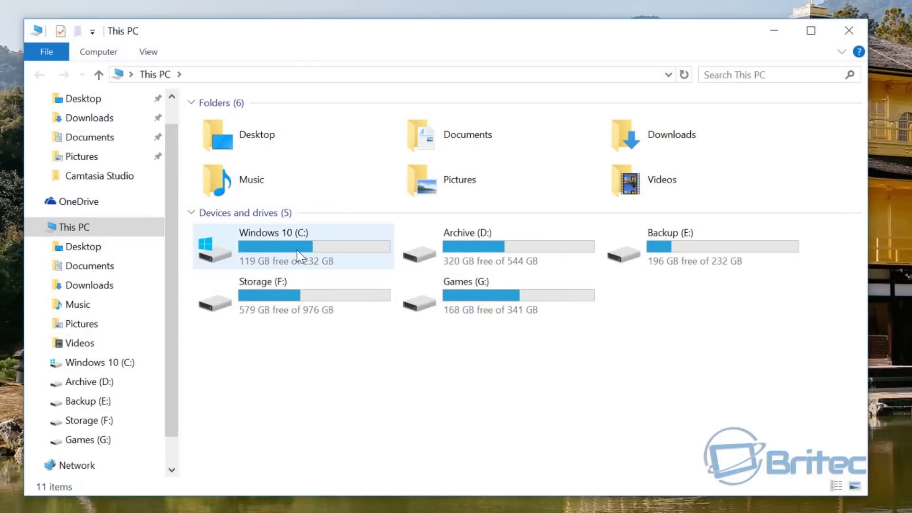
Step: Check the Windows 10 (C:) drive for backup-28-11-16.reg, then close File Explorer
{"action": "double_click", "coordinate": [297, 249]}
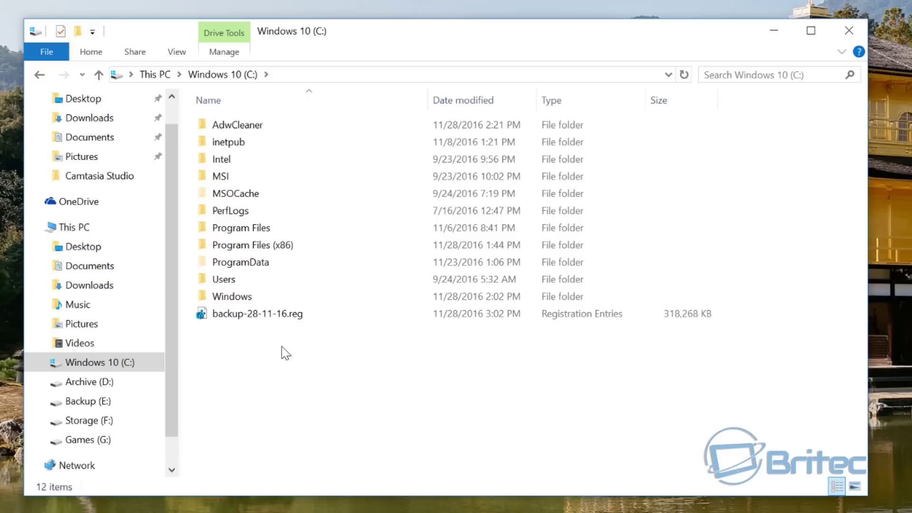
{"action": "left_click", "coordinate": [849, 30]}
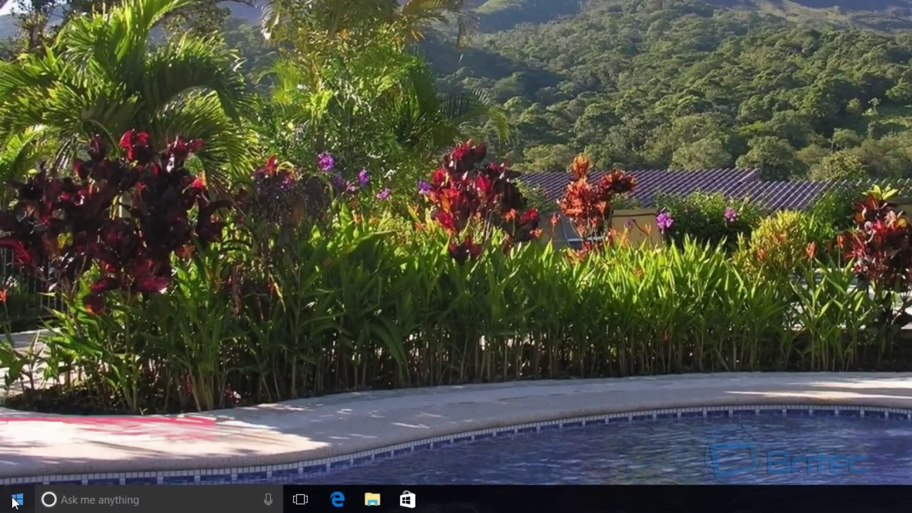
Step: Open an administrator Command Prompt and enter 'chkdsk c' at the prompt
{"action": "right_click", "coordinate": [12, 504]}
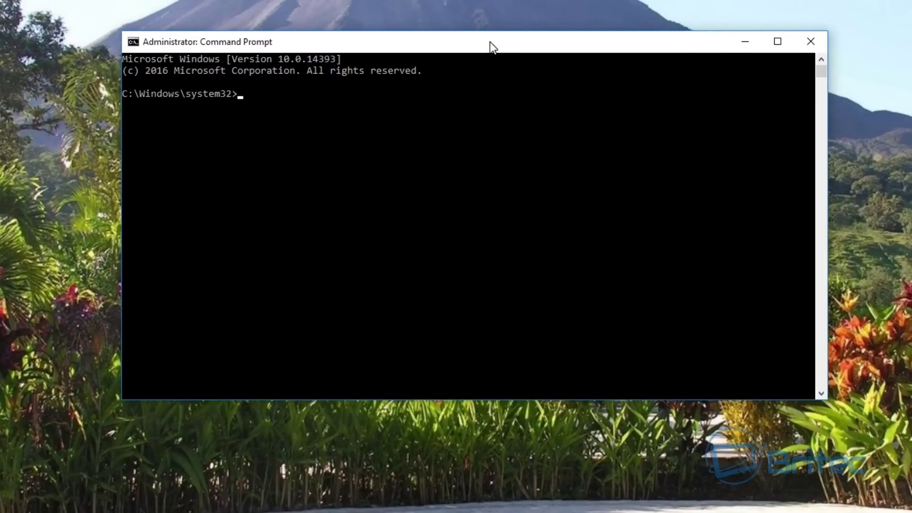
{"action": "left_click", "coordinate": [400, 251]}
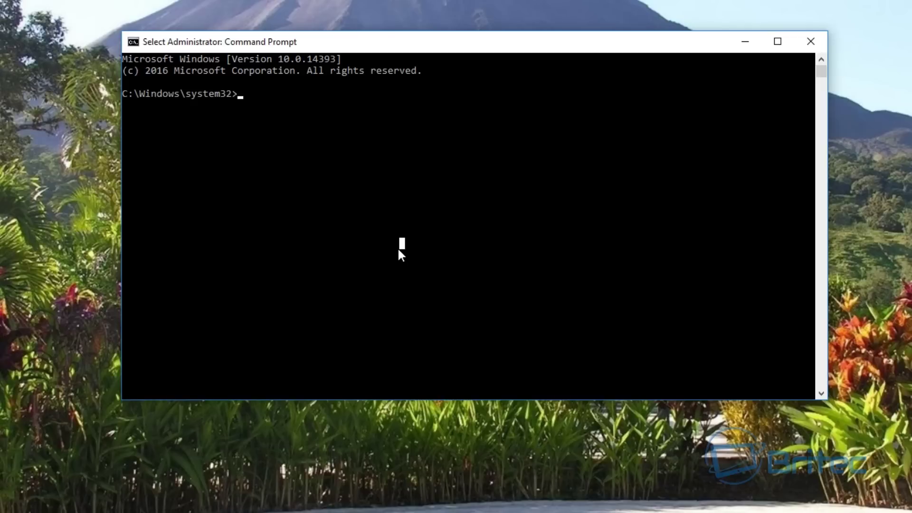
{"action": "type", "text": "ch"}
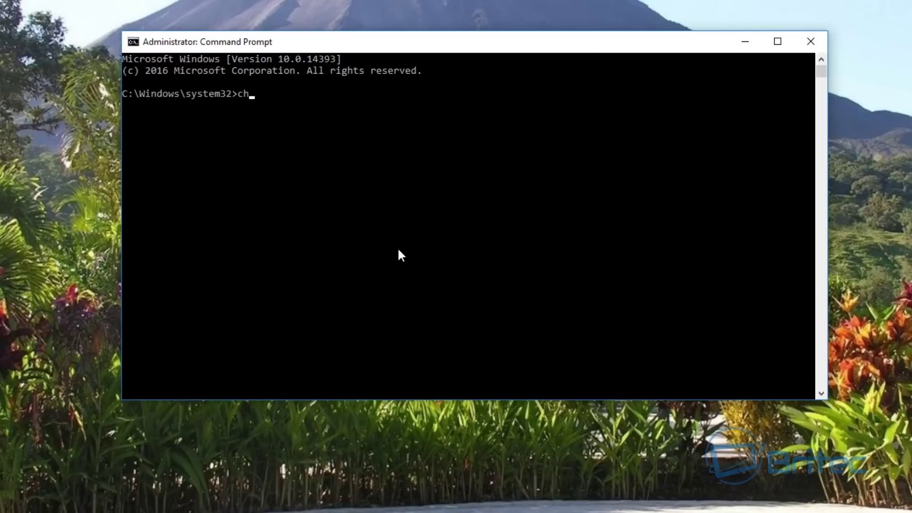
{"action": "type", "text": "kdsk c:"}
Step: Run the chkdsk c: command so the read-only scan starts
{"action": "key", "text": "Return"}
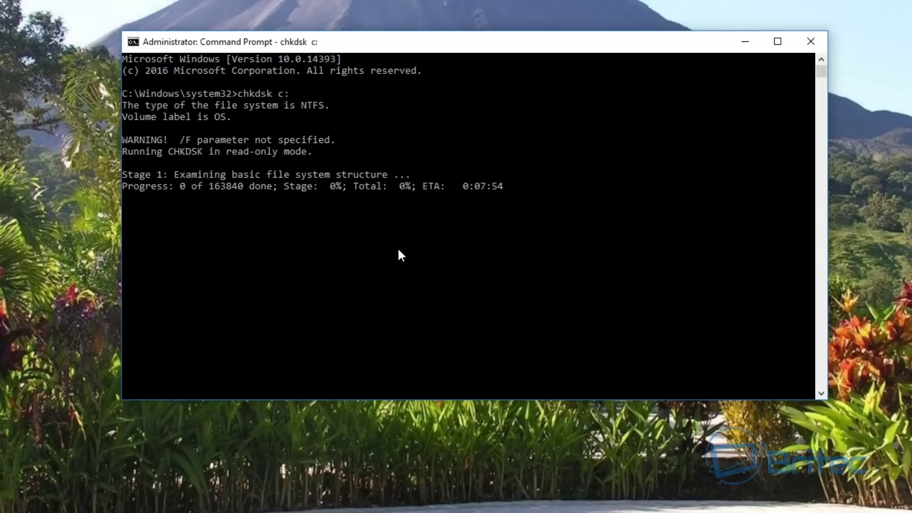